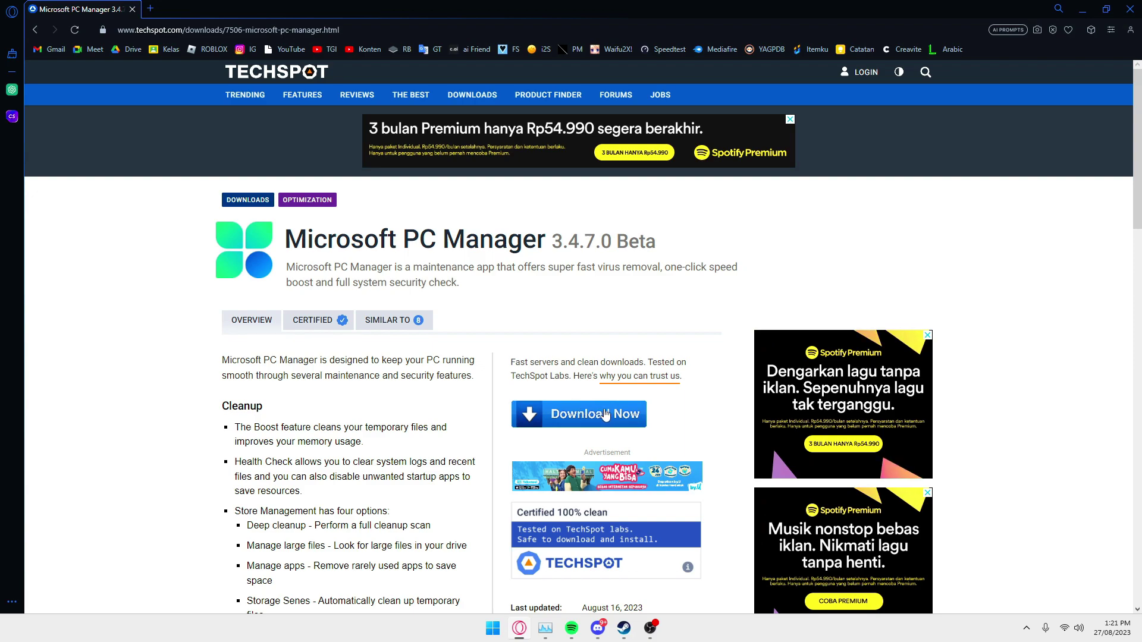
- Download Microsoft PC Manager 3.4.7.0 Beta from TechSpot, save MSPCManagerSetup to the Downloads folder, and close the browser
left_click(575, 414)
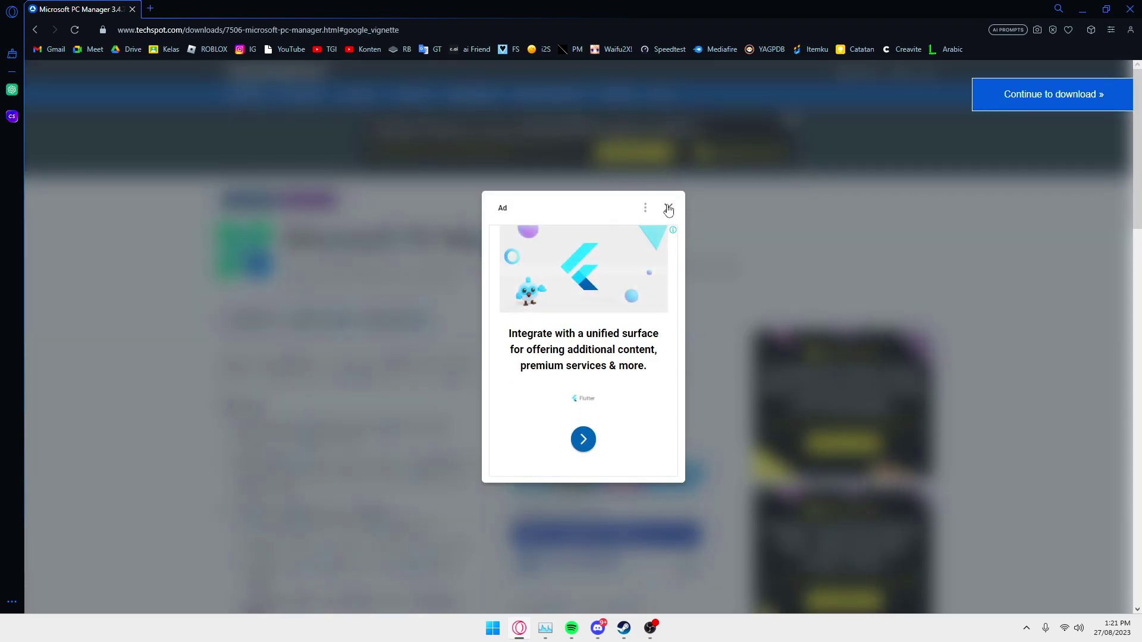
left_click(722, 259)
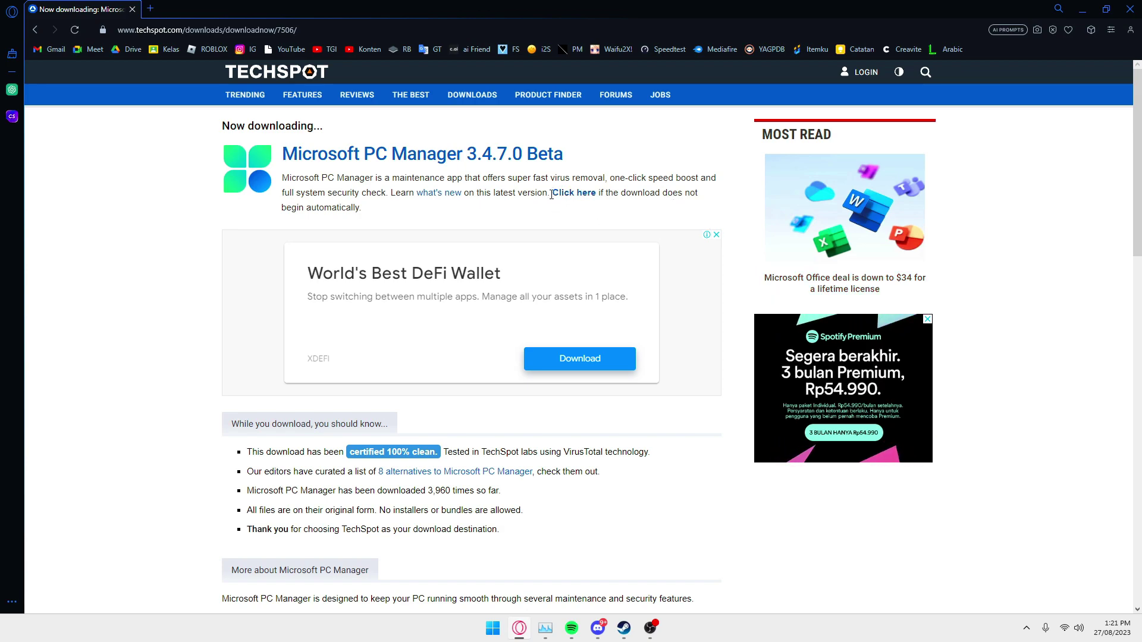
left_click_drag(551, 192, 362, 208)
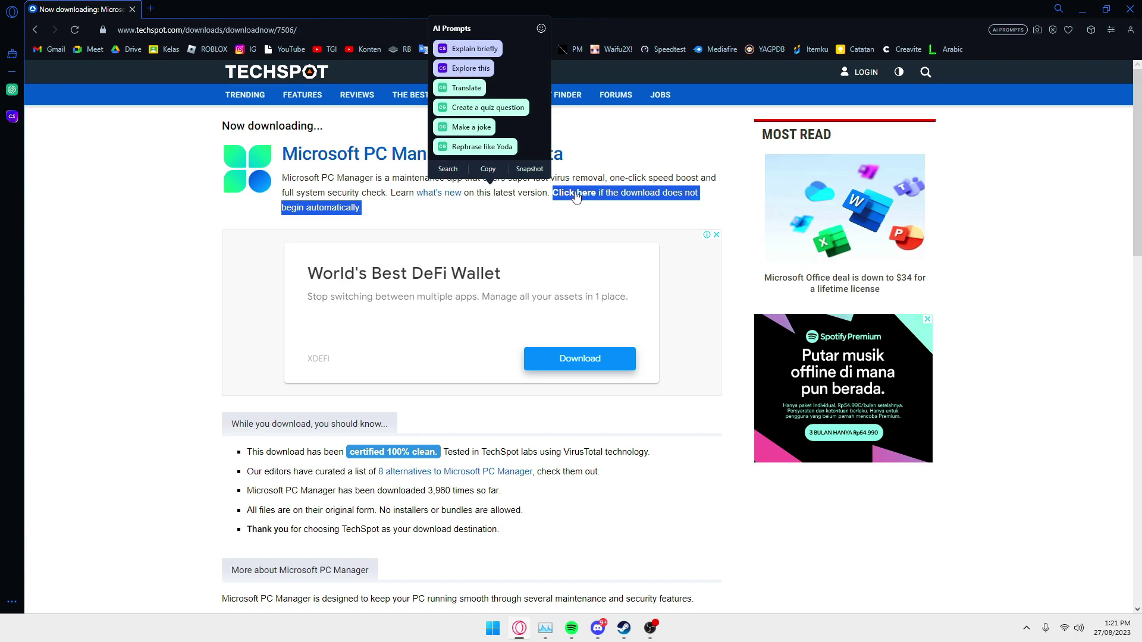
left_click(575, 195)
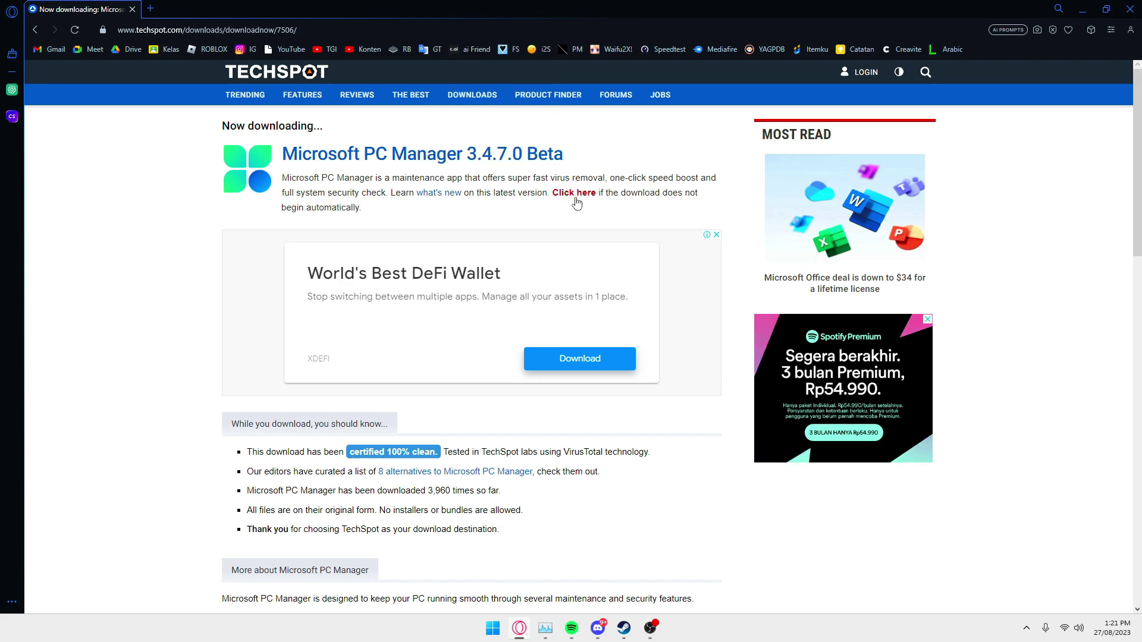
left_click(581, 195)
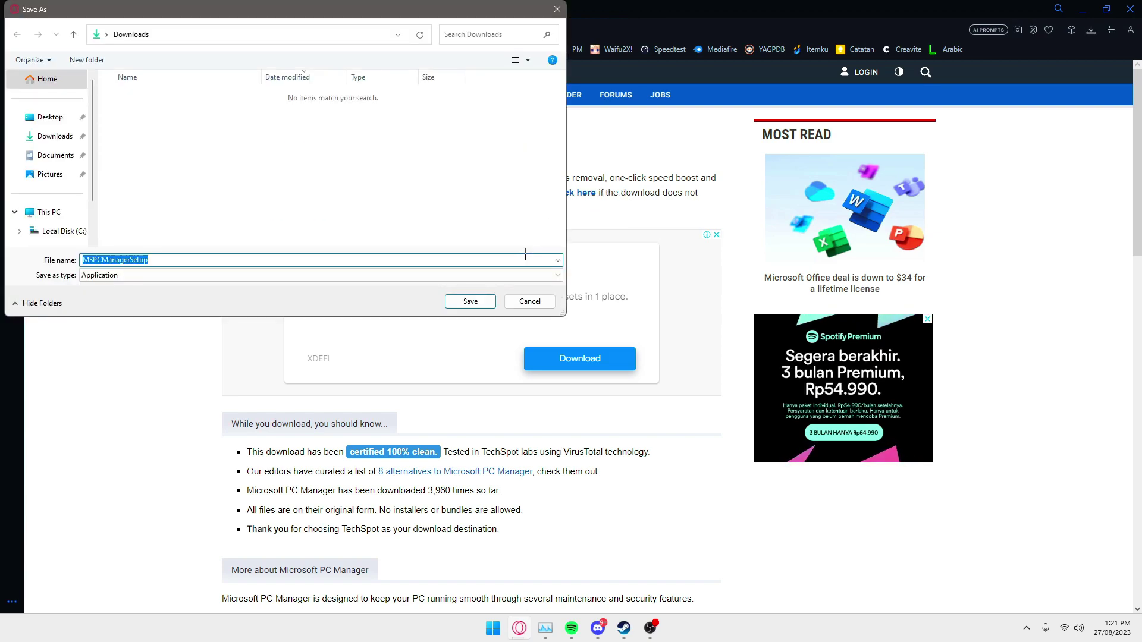
left_click(471, 300)
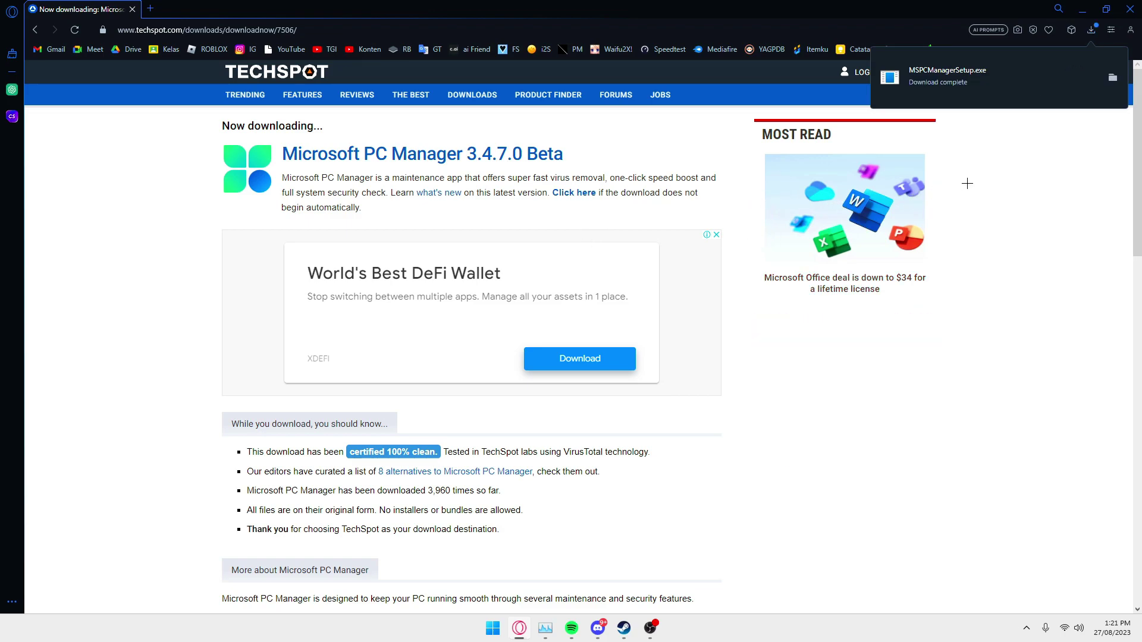
key("ctrl+j")
left_click(1082, 83)
left_click(1129, 9)
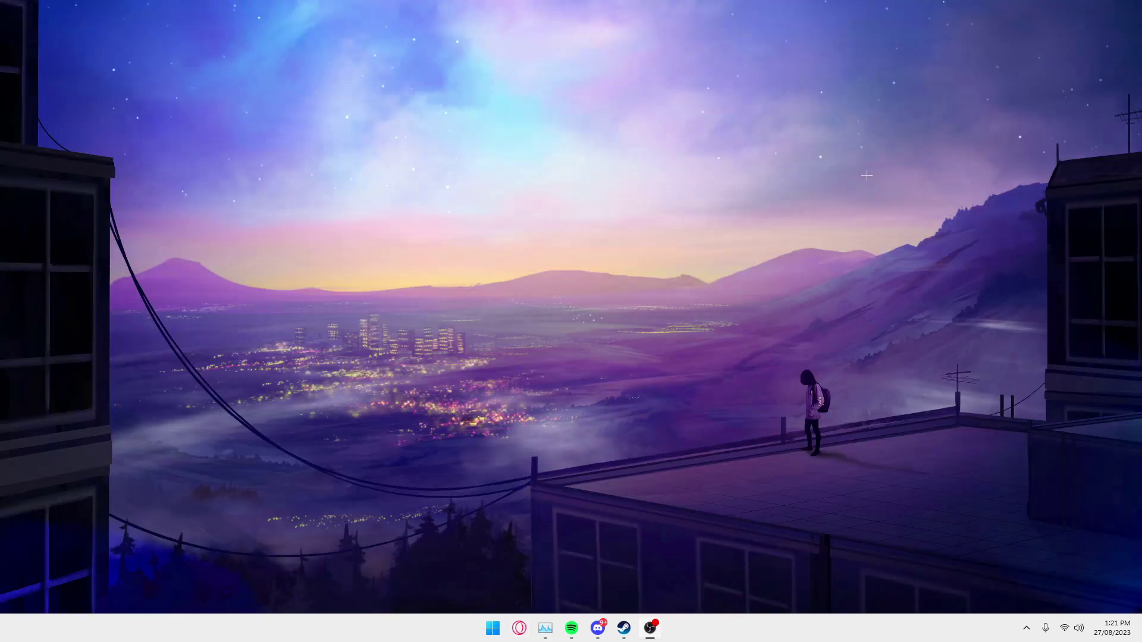
- Install Microsoft PC Manager from MSPCManagerSetup in the Downloads folder, then launch it and dismiss the Toolbox suggestion
key("super+e")
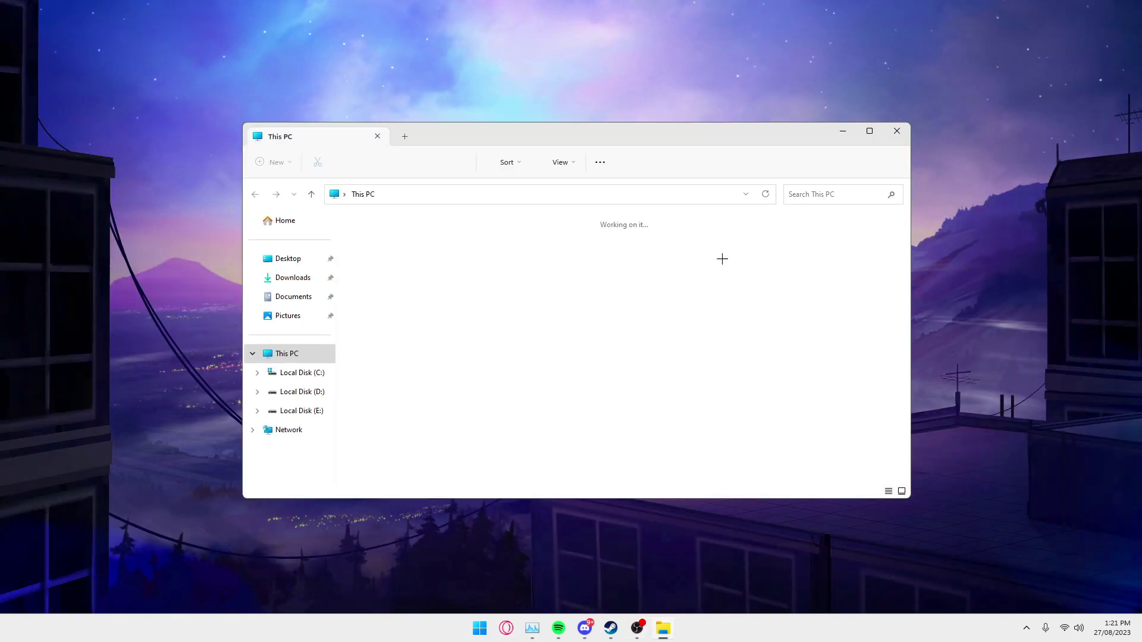
left_click(294, 278)
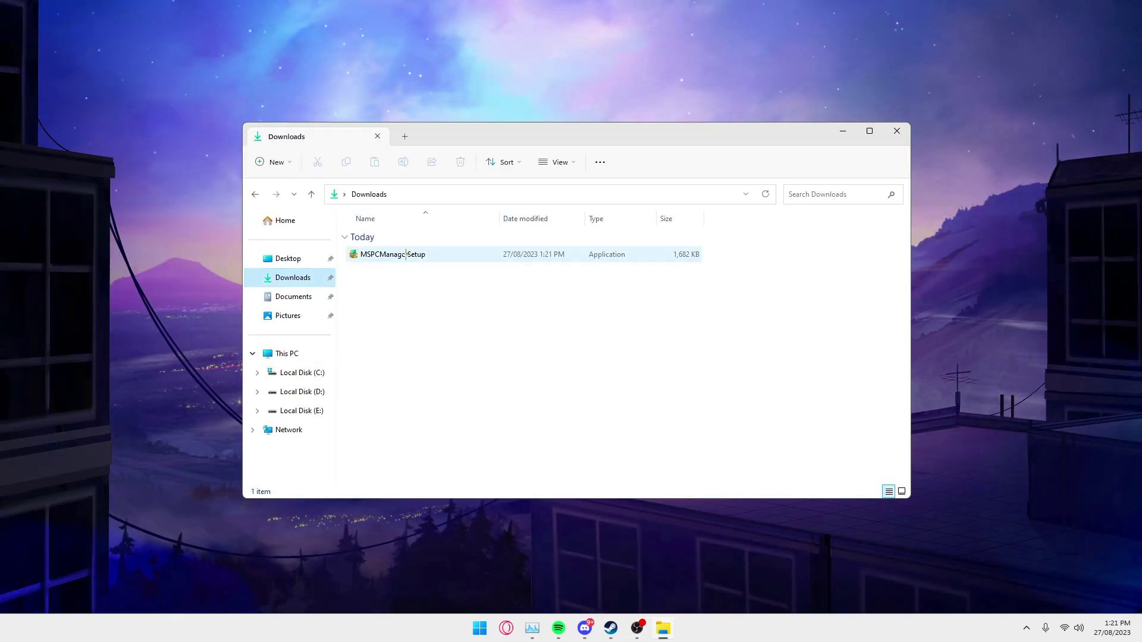
left_click(406, 254)
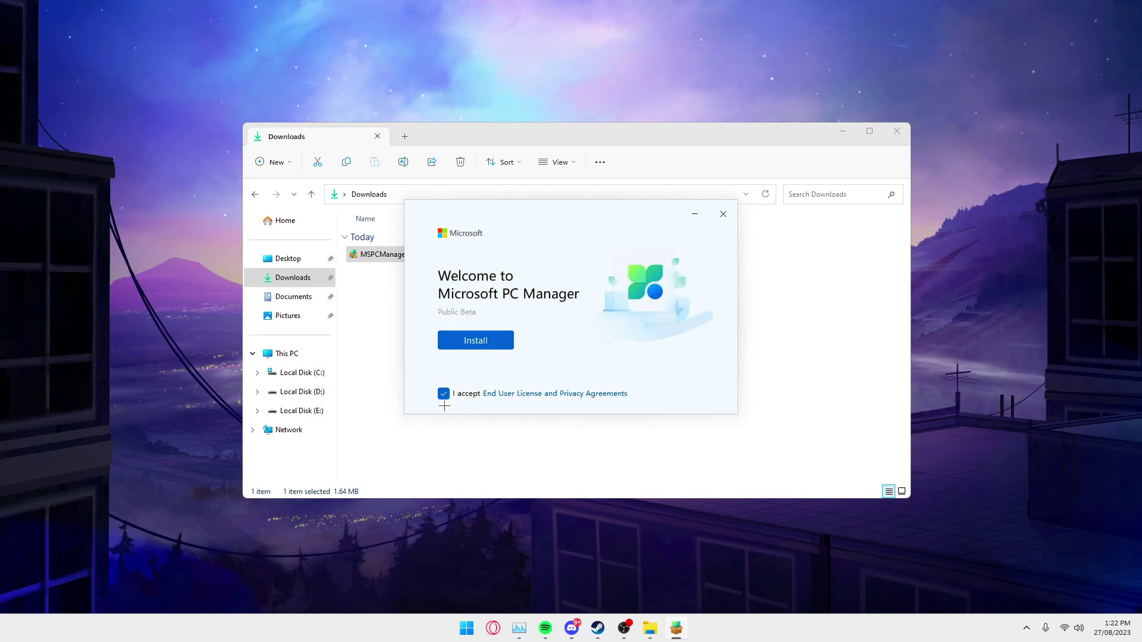
left_click(470, 343)
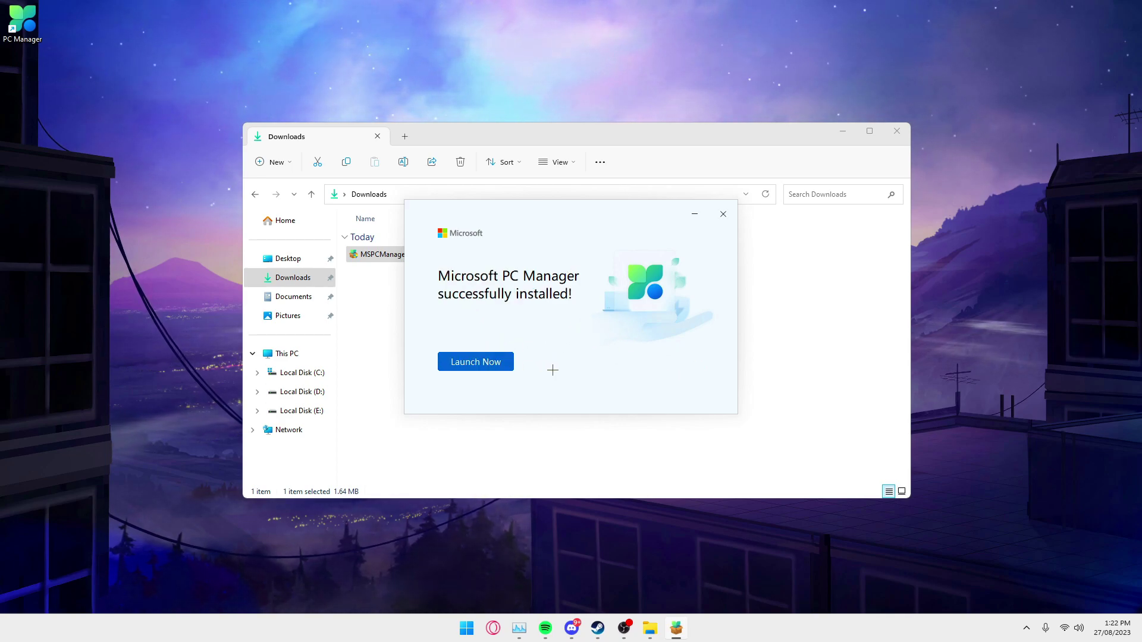
left_click(482, 363)
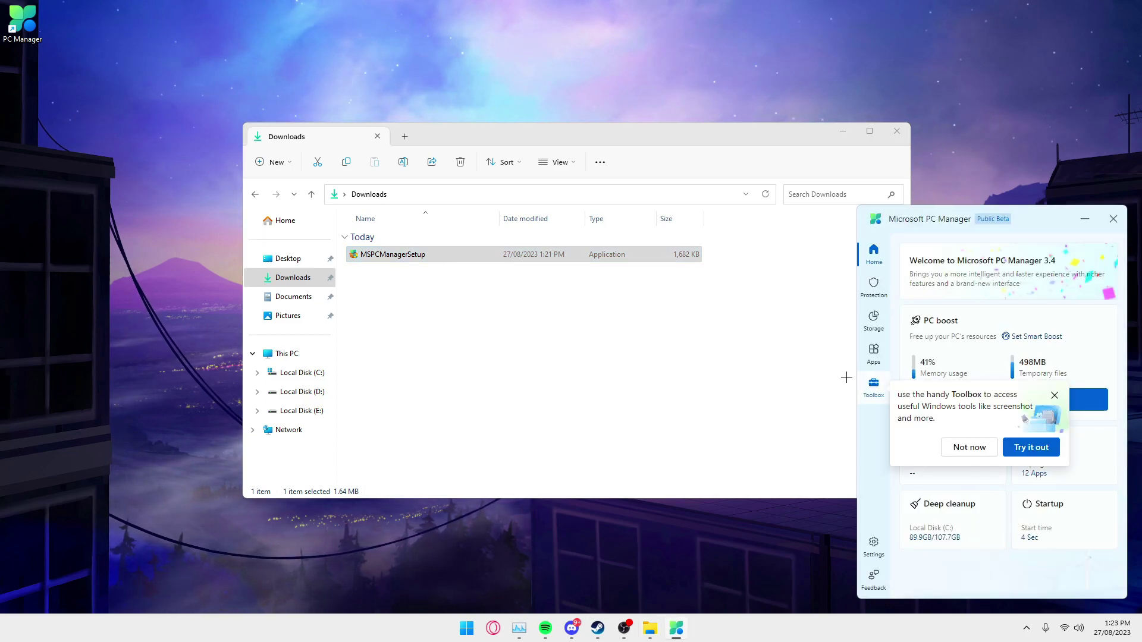
left_click(976, 452)
- Permanently delete the MSPCManagerSetup file from the Downloads folder and close the folder window
left_click_drag(591, 382, 660, 242)
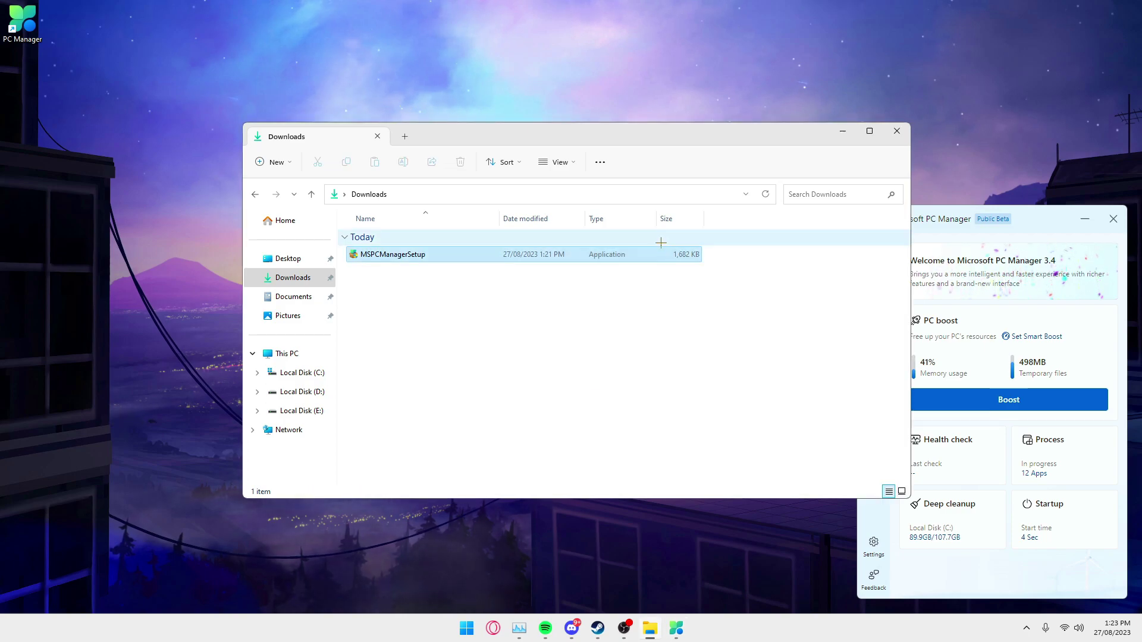
key("shift+Delete")
key("Return")
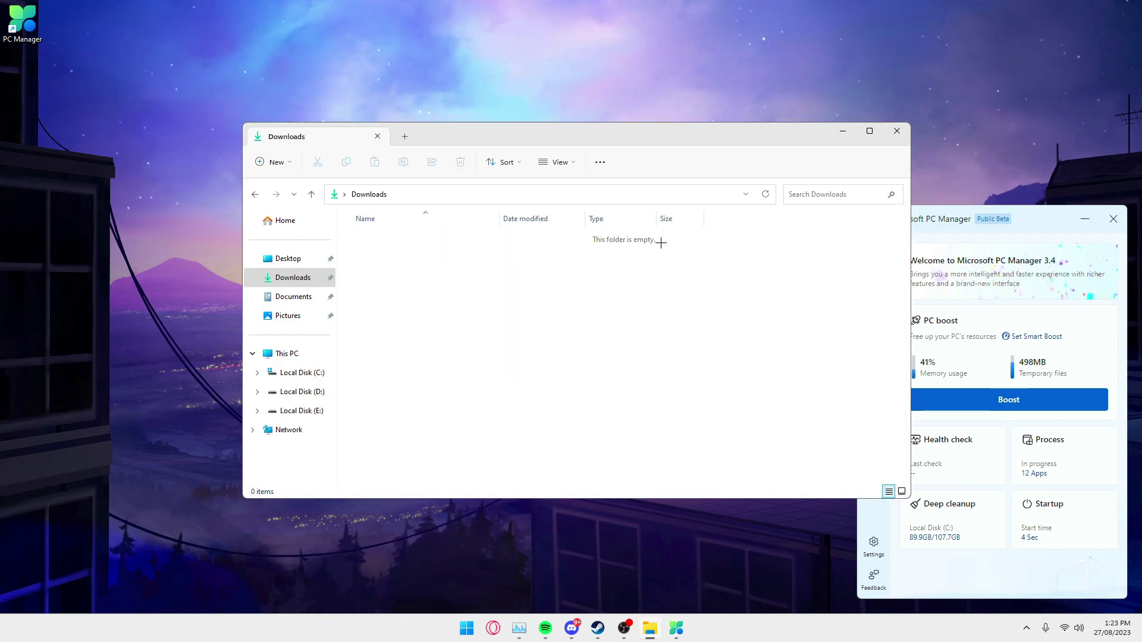
left_click(896, 130)
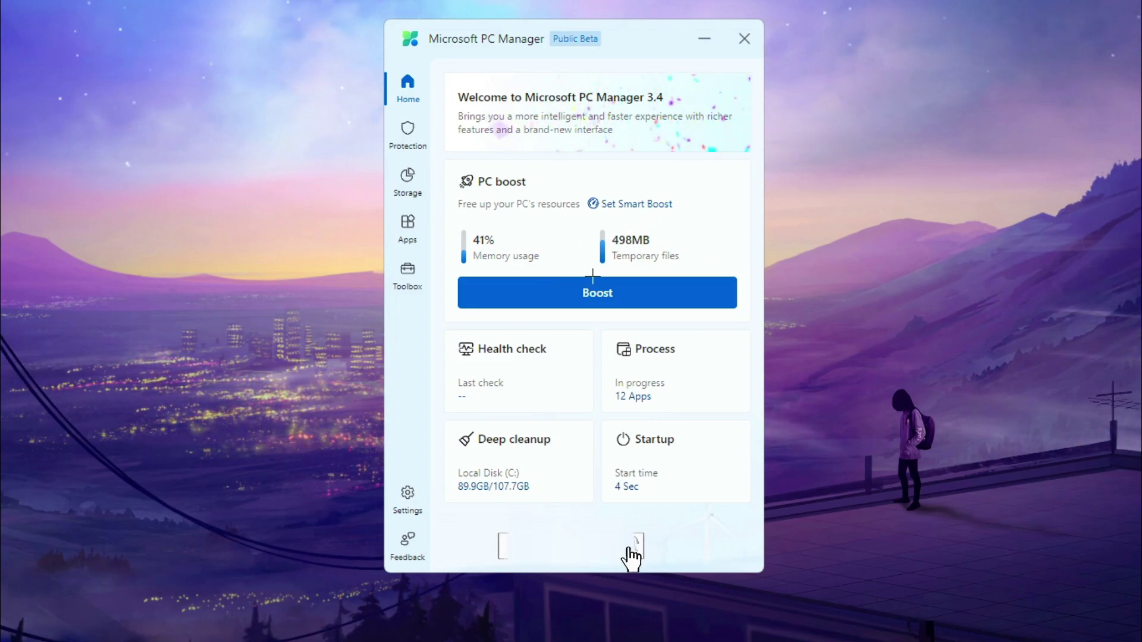
- Boost the PC to free memory and temporary files, and turn on Smart boost in the boost settings
left_click(588, 299)
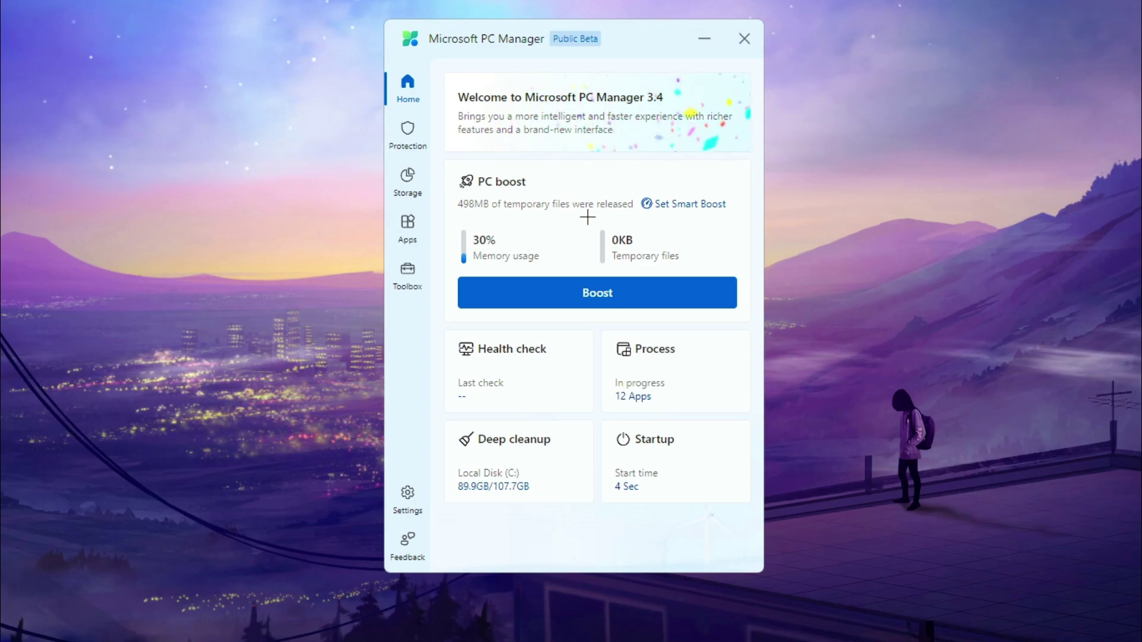
left_click(692, 205)
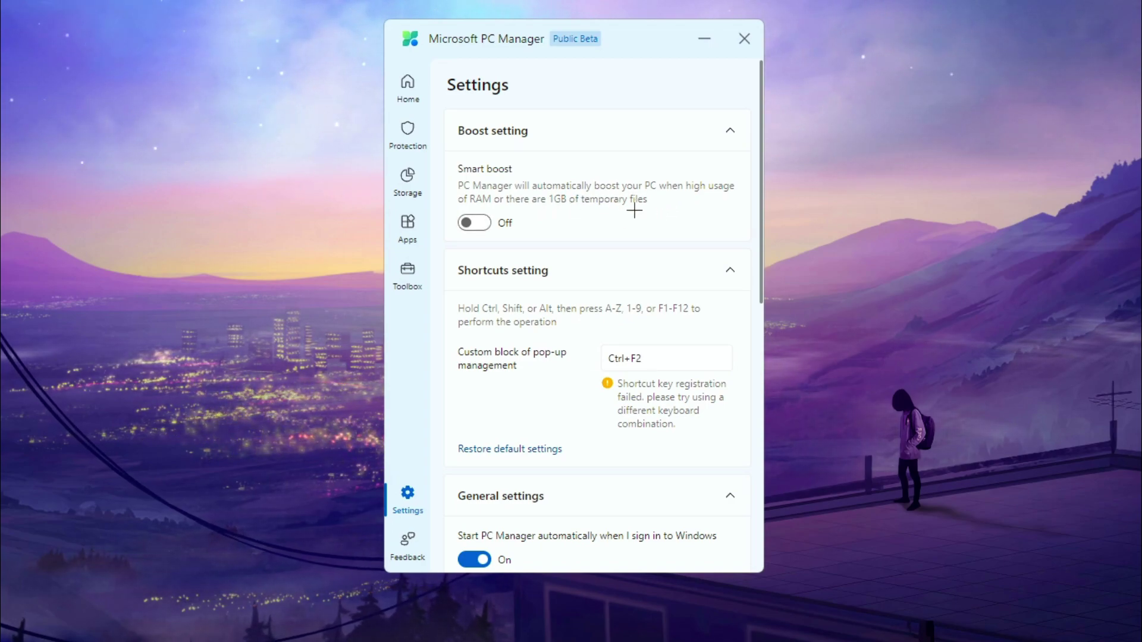
left_click(486, 226)
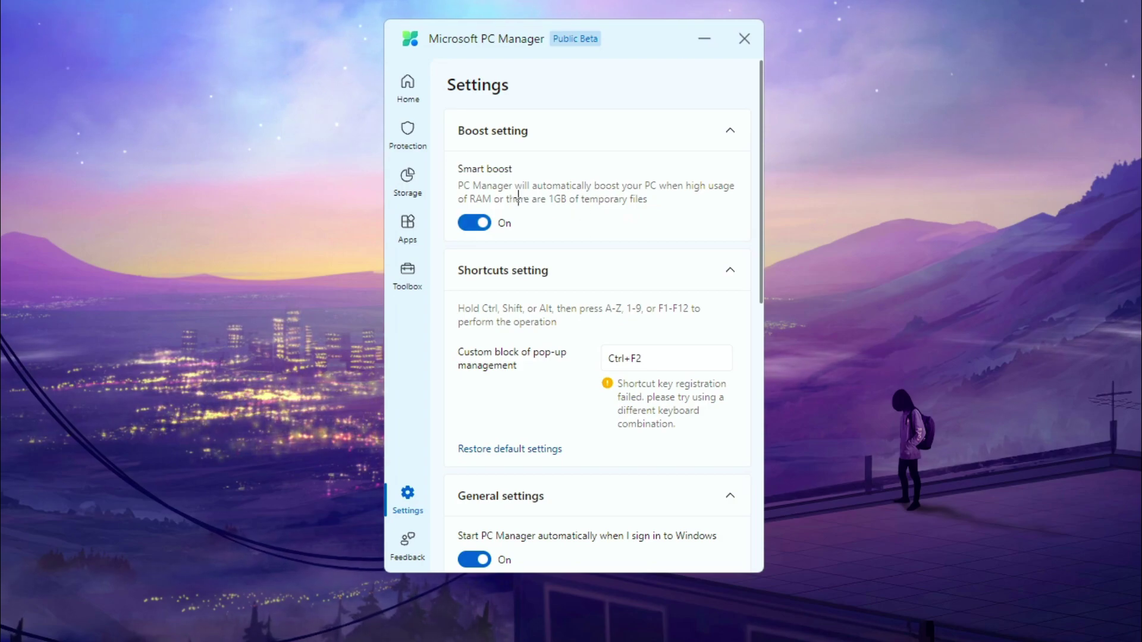
left_click(419, 99)
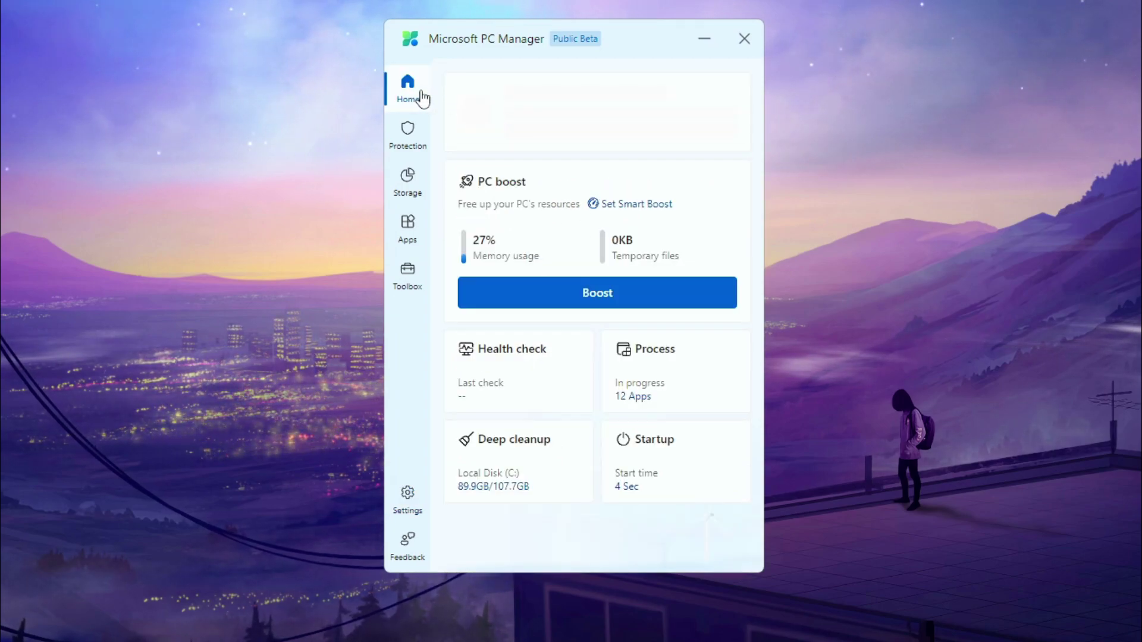
- Run a health check and clean up the temporary files and system logs
left_click(534, 368)
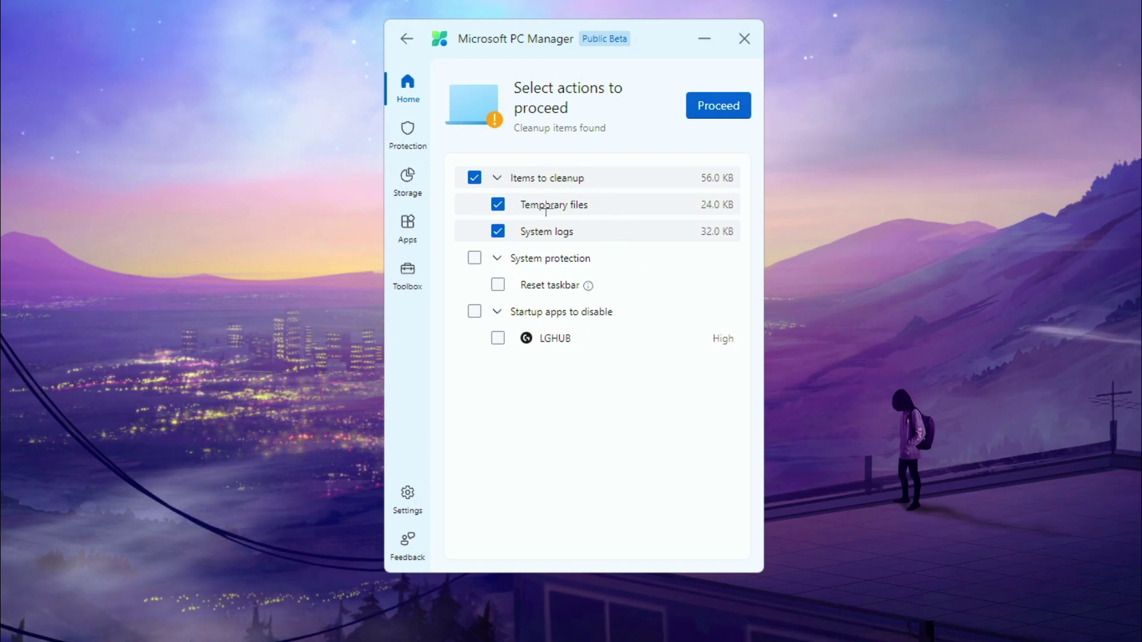
left_click(725, 102)
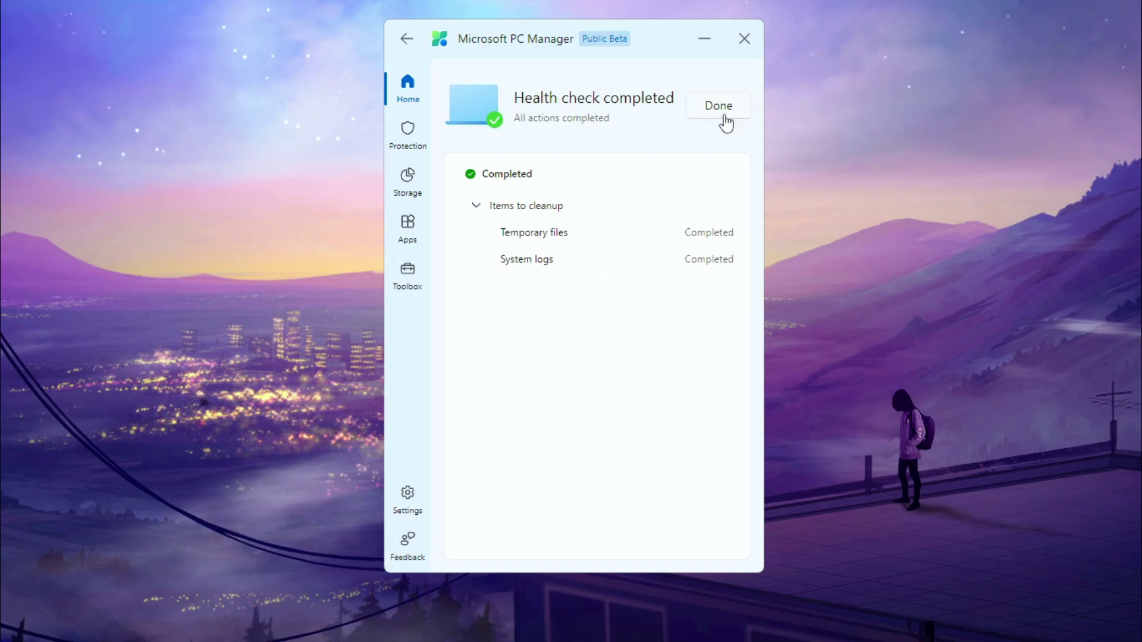
left_click(721, 113)
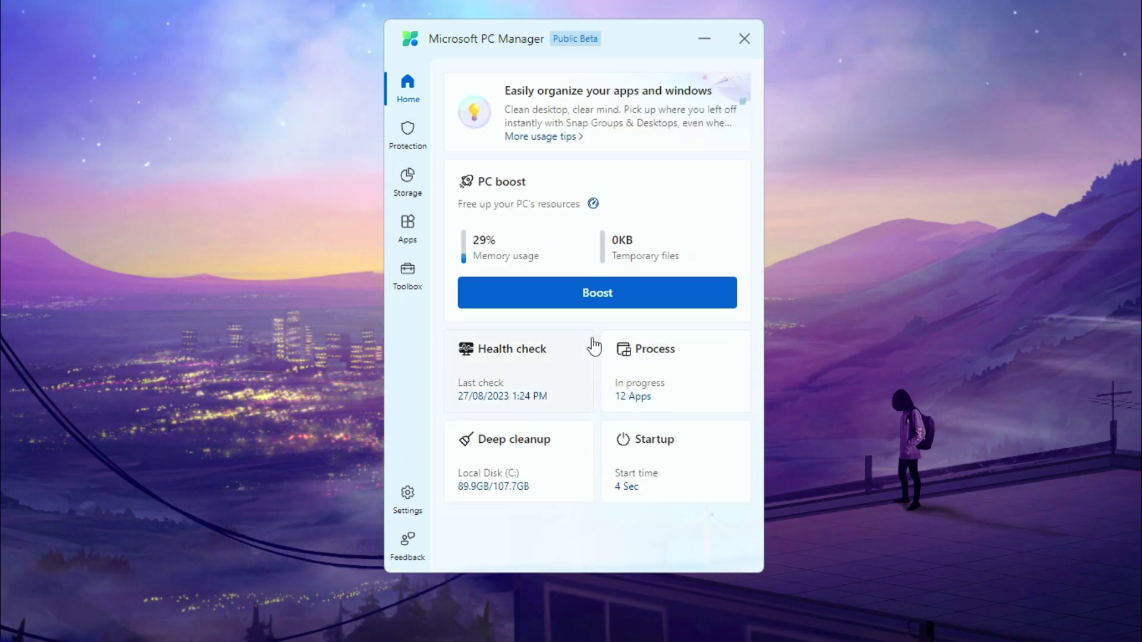
- Review the running apps and their memory usage in Process management
left_click(669, 384)
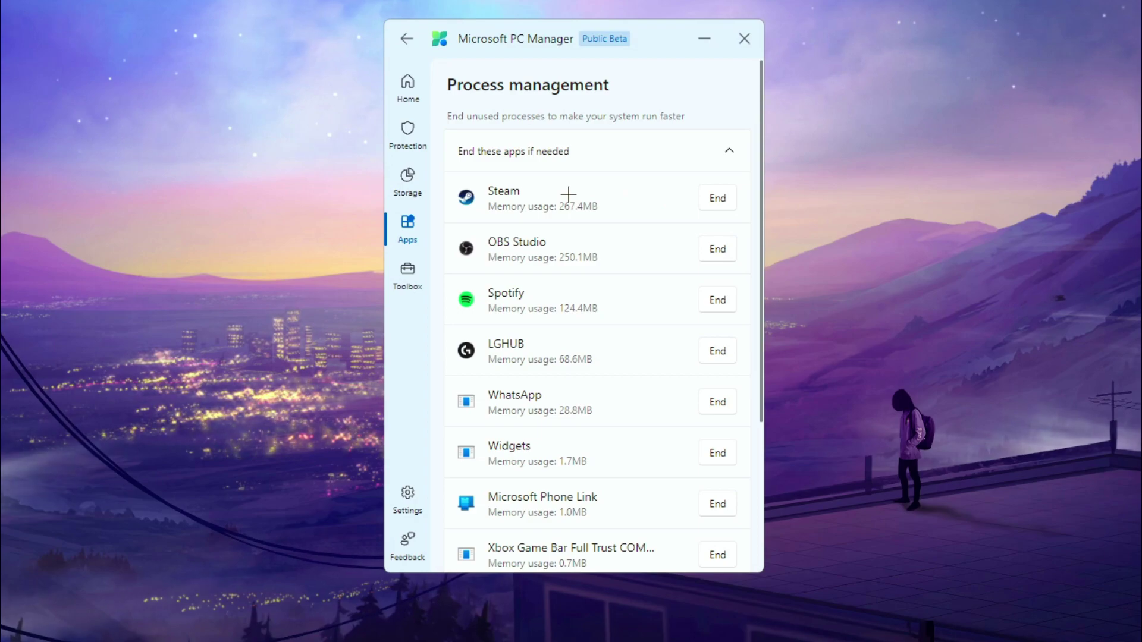
scroll(753, 251, "down", 2)
scroll(753, 252, "down", 3)
scroll(747, 408, "up", 5)
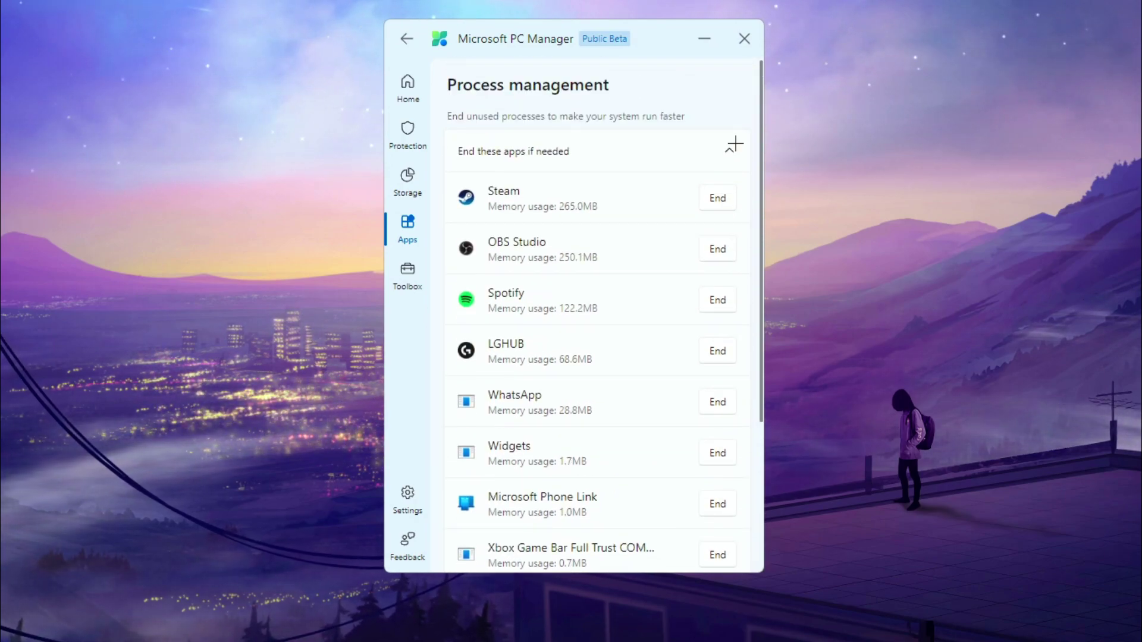
scroll(555, 282, "down", 3)
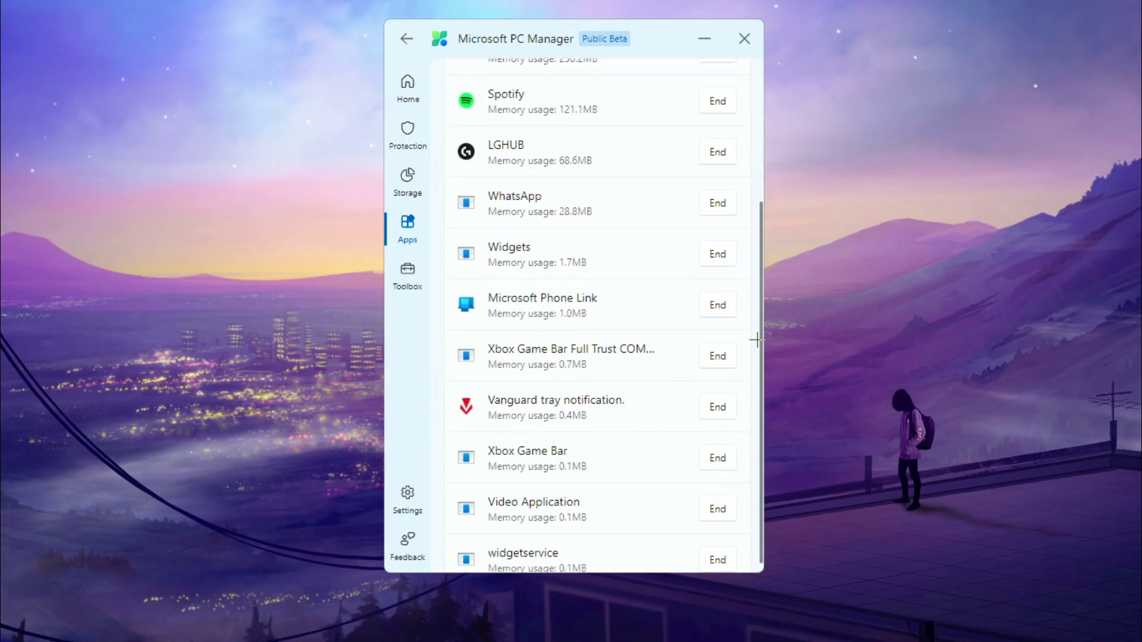
scroll(755, 334, "down", 1)
left_click_drag(761, 390, 757, 156)
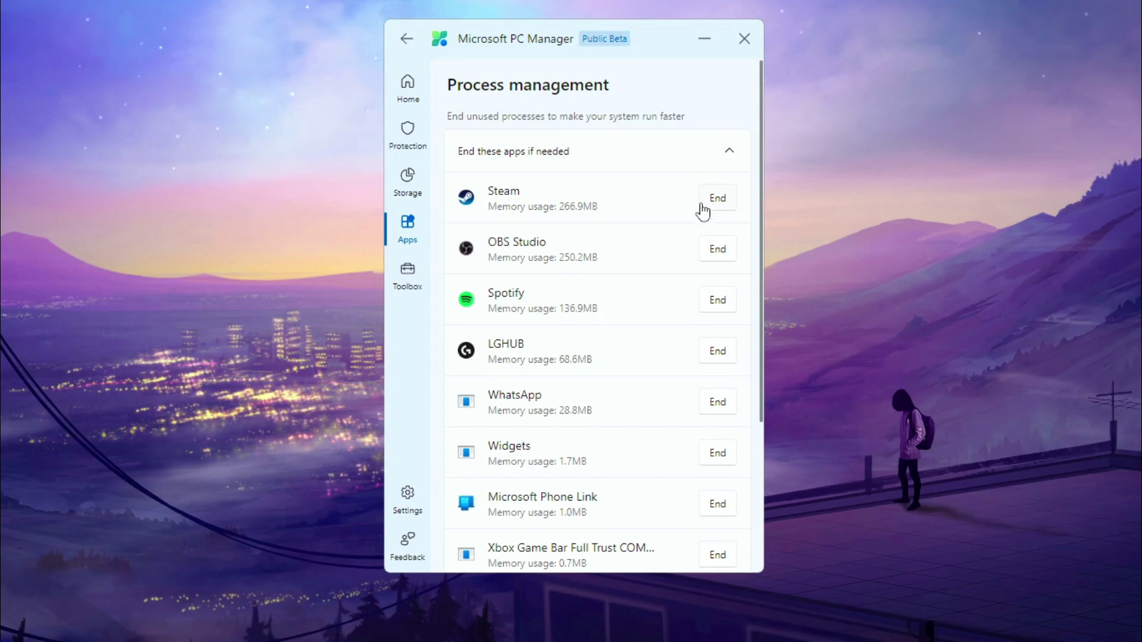
left_click(650, 165)
left_click(601, 146)
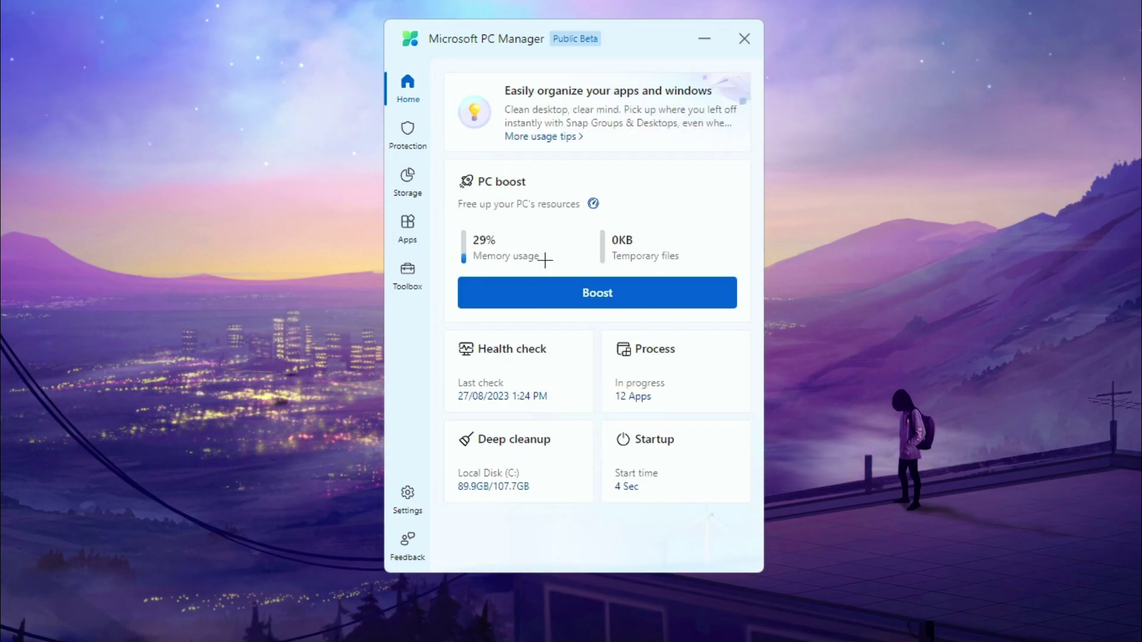
- For Deep cleanup, deselect Thumbnail cache and select Remote Desktop cache, DirectX shader cache, Delivery Optimization Files and Edge temporary files
left_click(521, 462)
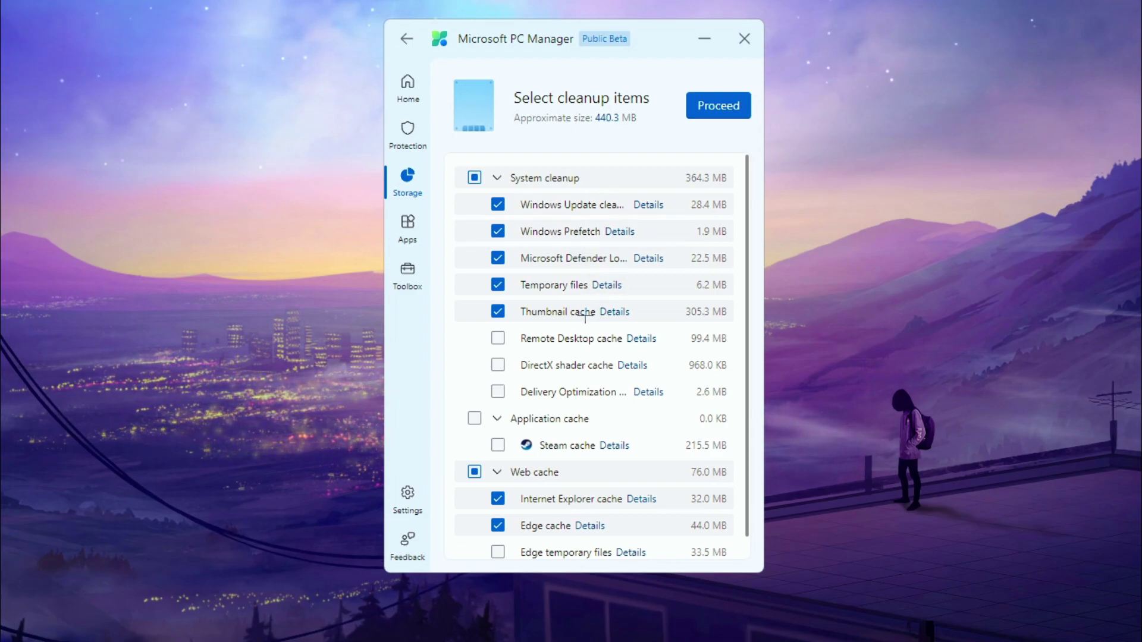
left_click(498, 312)
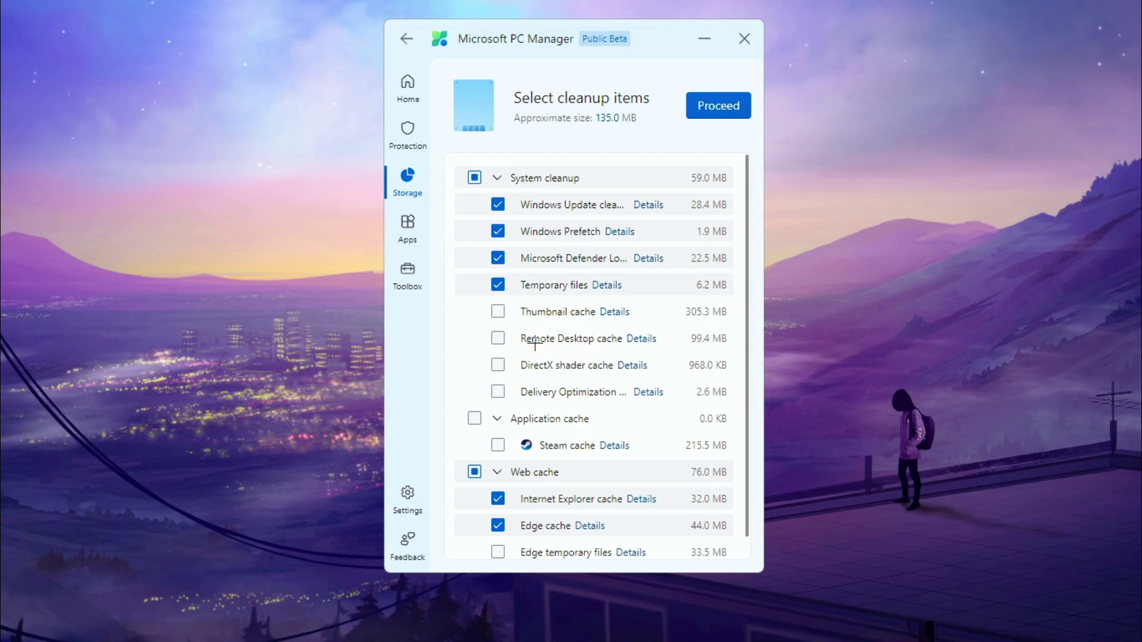
left_click(498, 344)
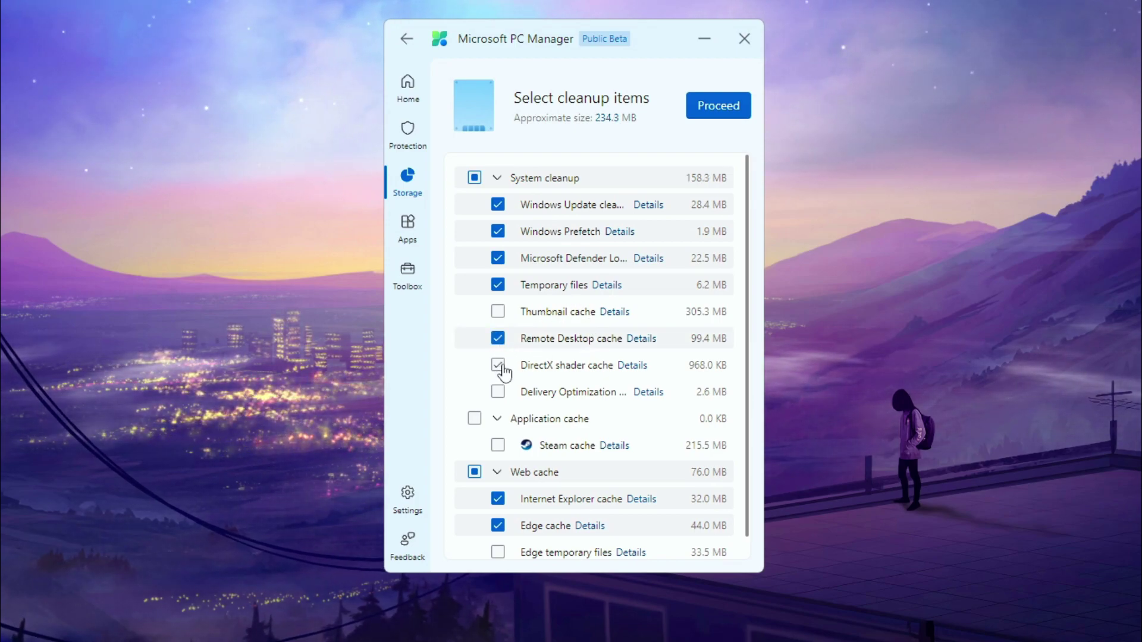
left_click(498, 365)
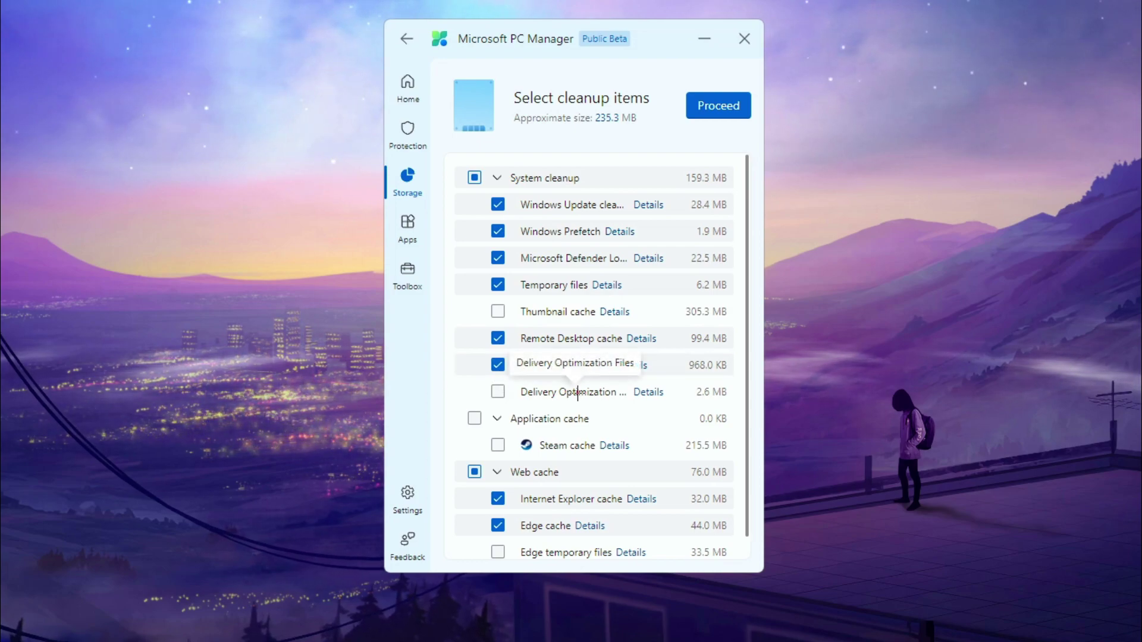
left_click(501, 394)
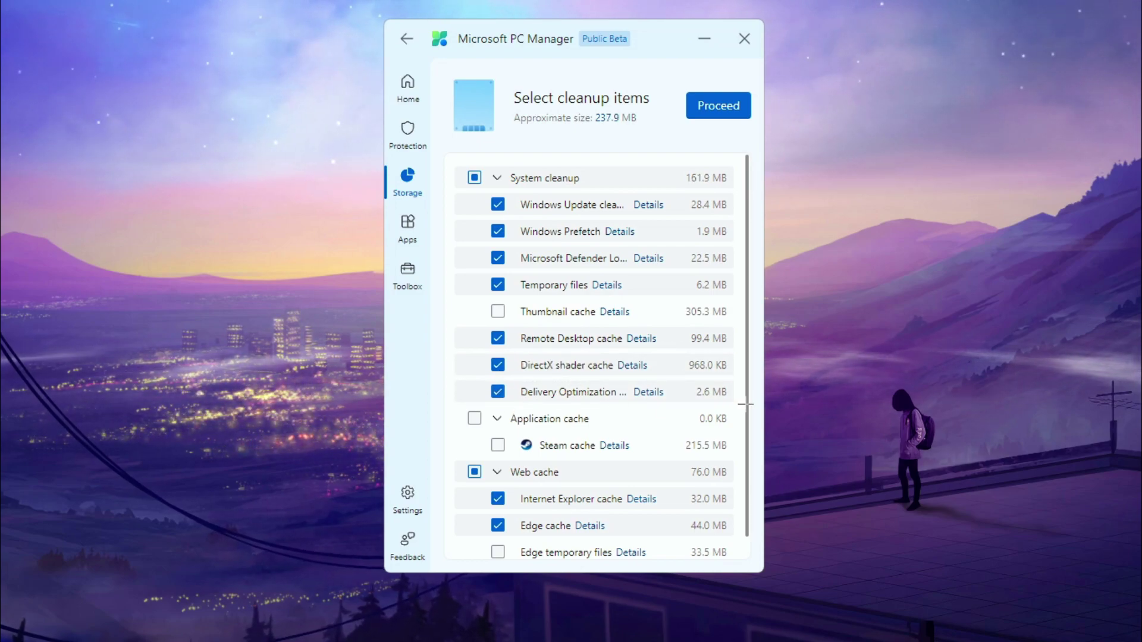
scroll(745, 407, "down", 1)
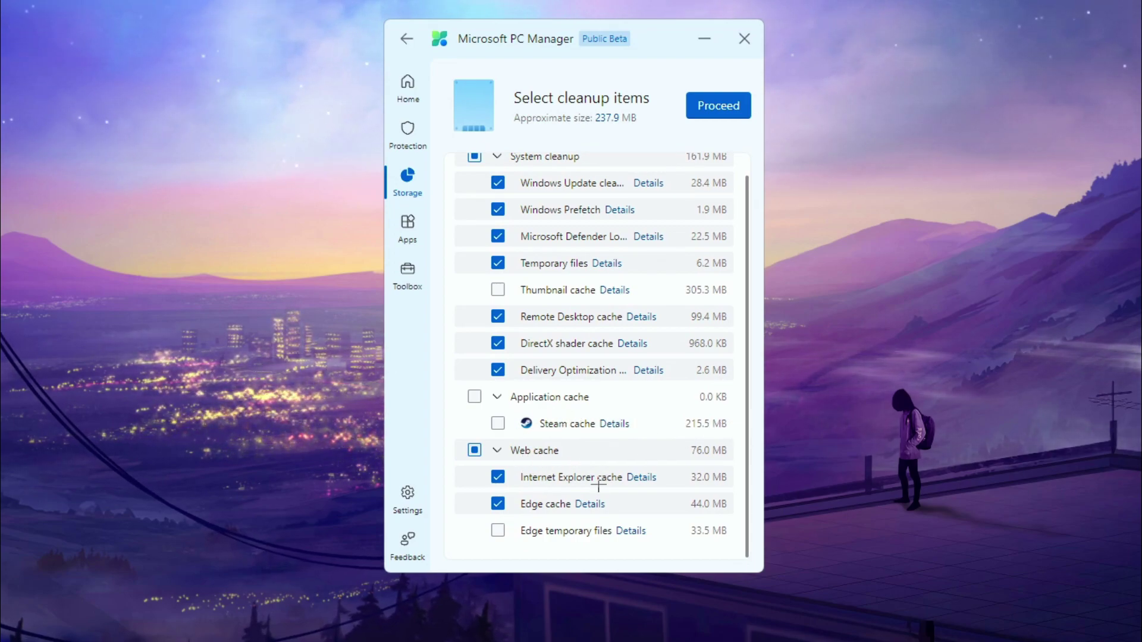
left_click(505, 534)
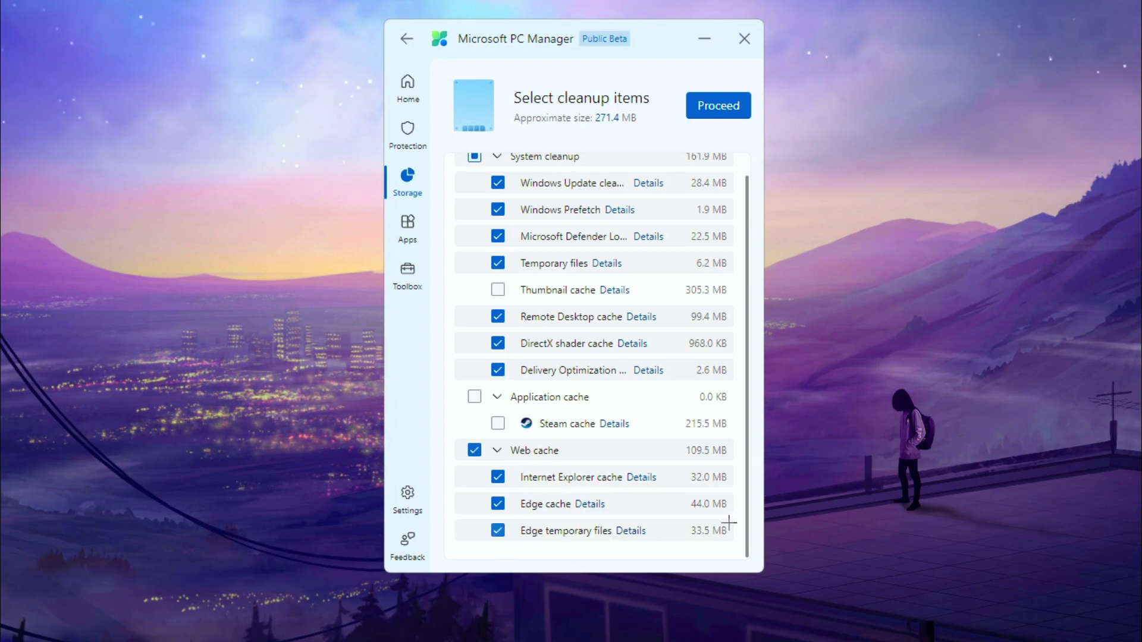
scroll(748, 531, "up", 1)
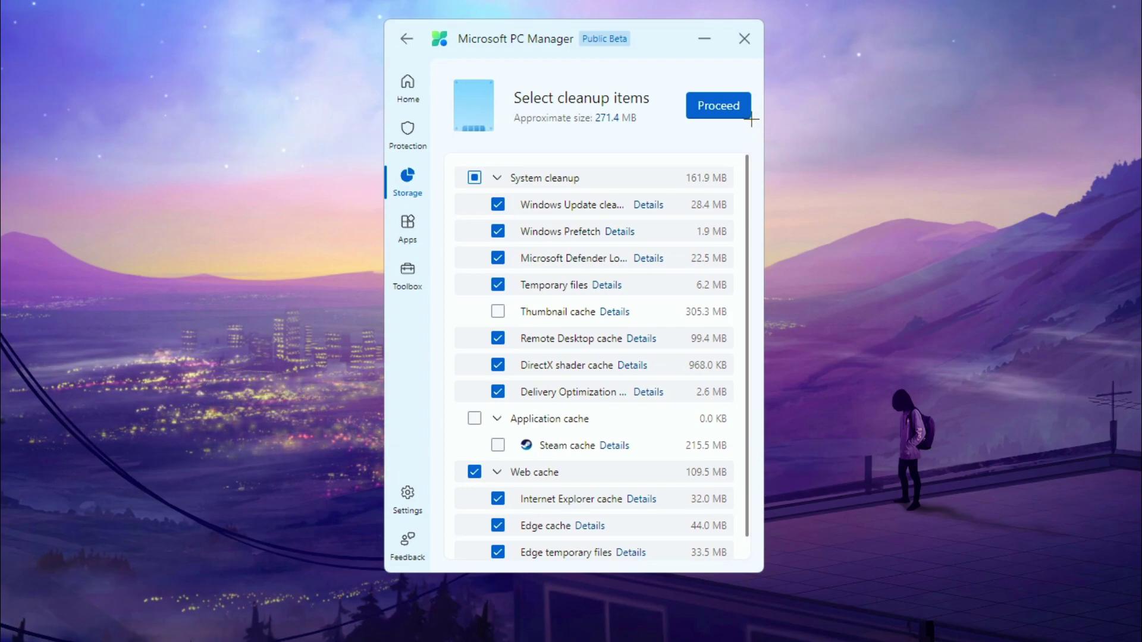
- Run the deep cleanup on the selected system and web cache items and close the completed cleanup
left_click(731, 110)
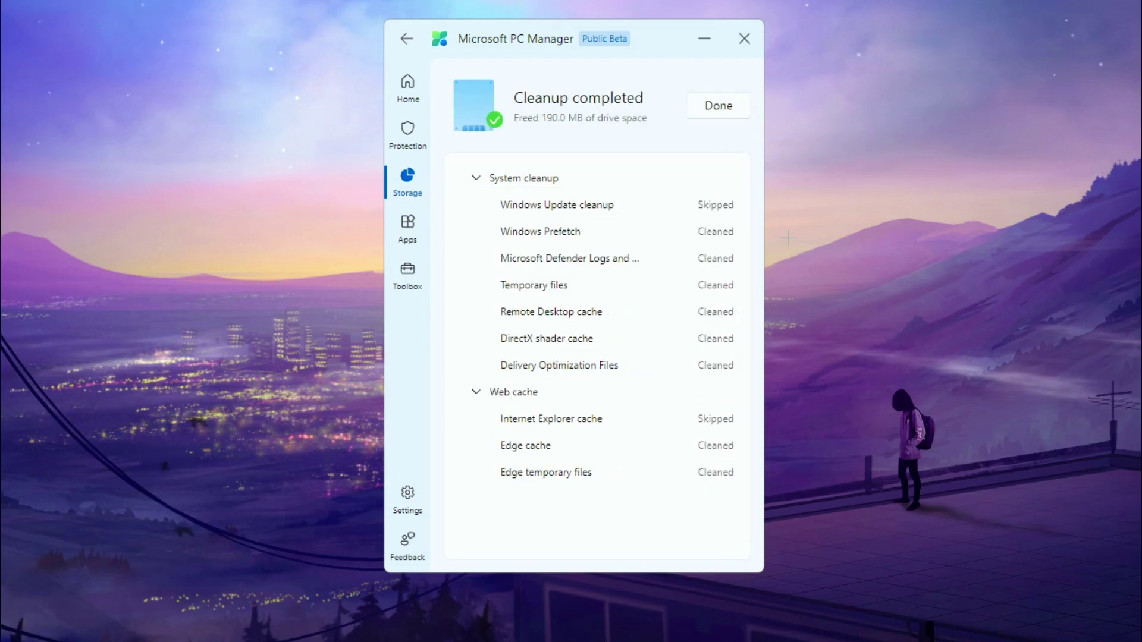
left_click(715, 111)
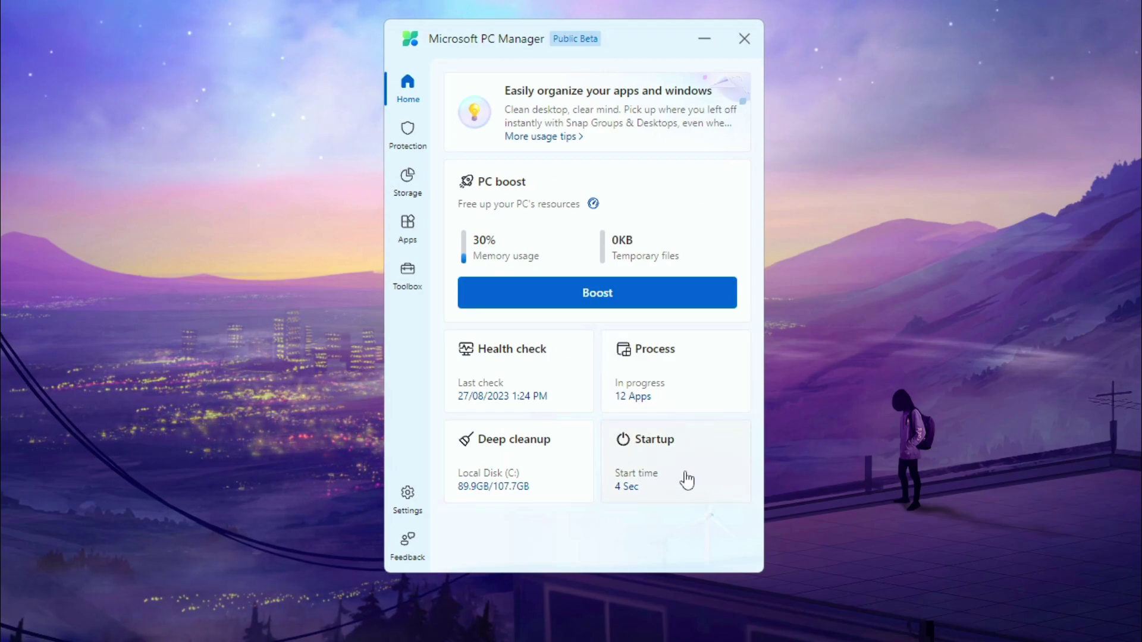
- Review the startup apps in both the group suggested for turning off and the group recommended to keep on
left_click(688, 482)
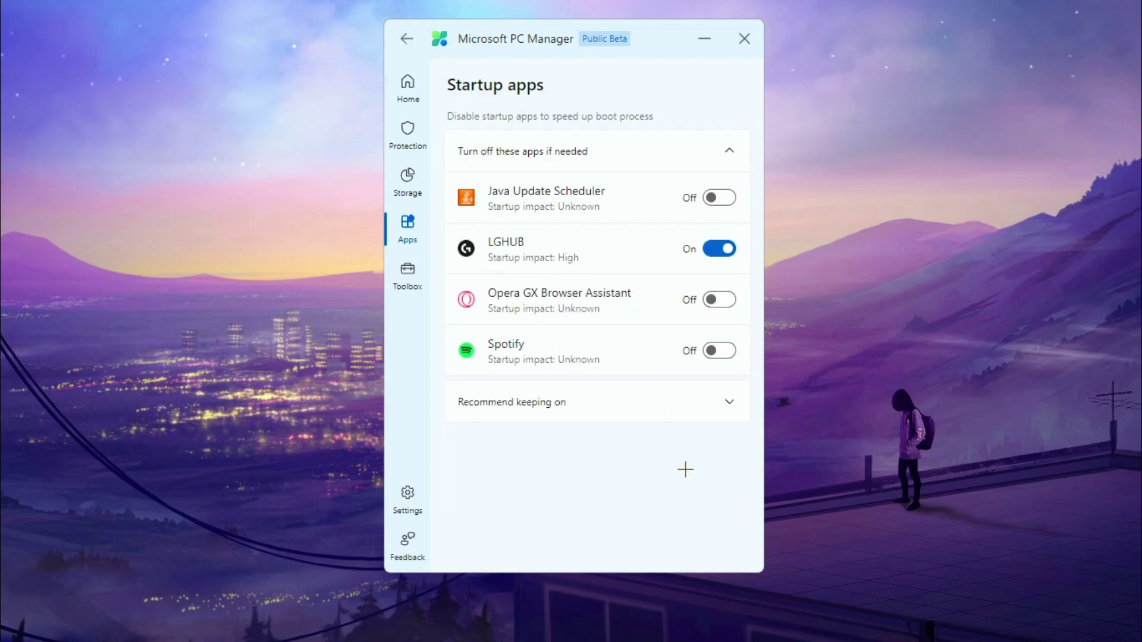
left_click(640, 407)
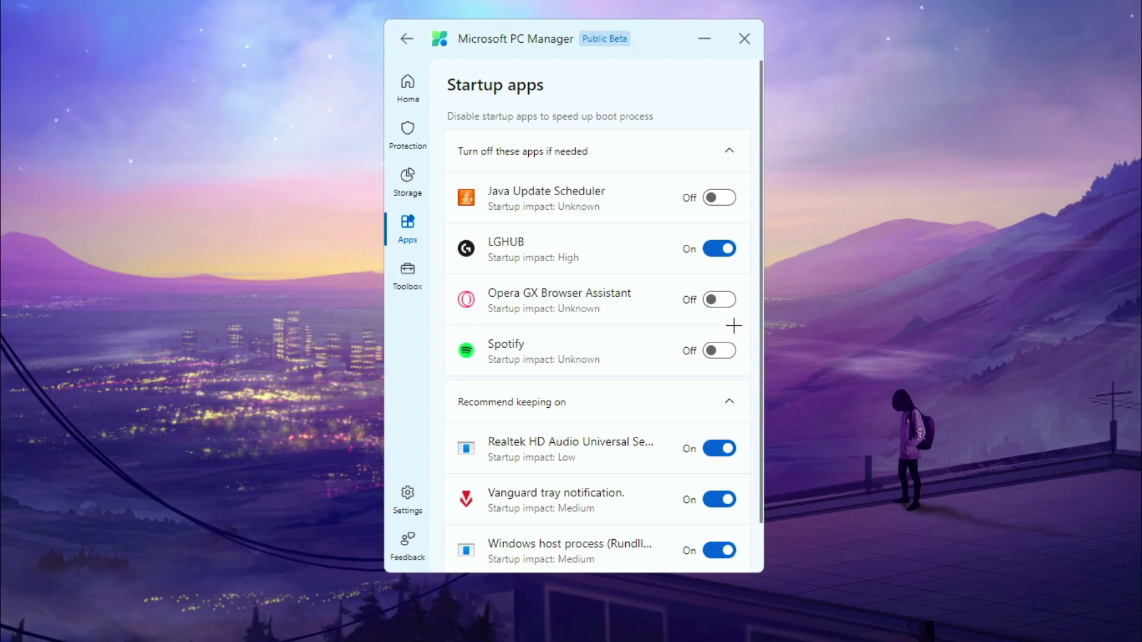
scroll(763, 369, "down", 2)
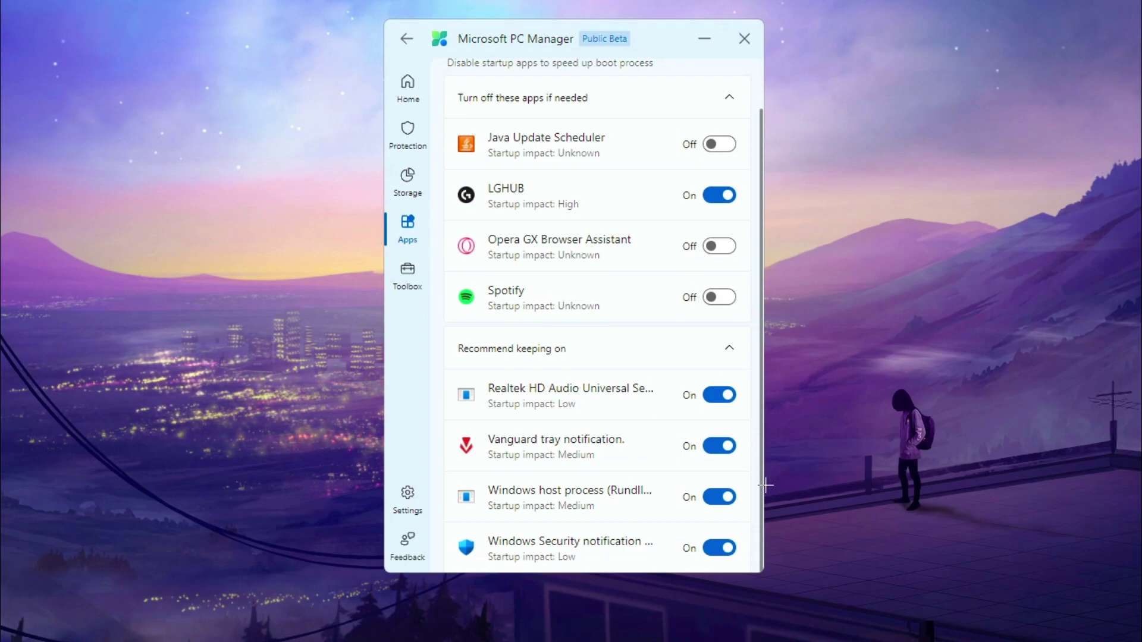
scroll(766, 524, "up", 2)
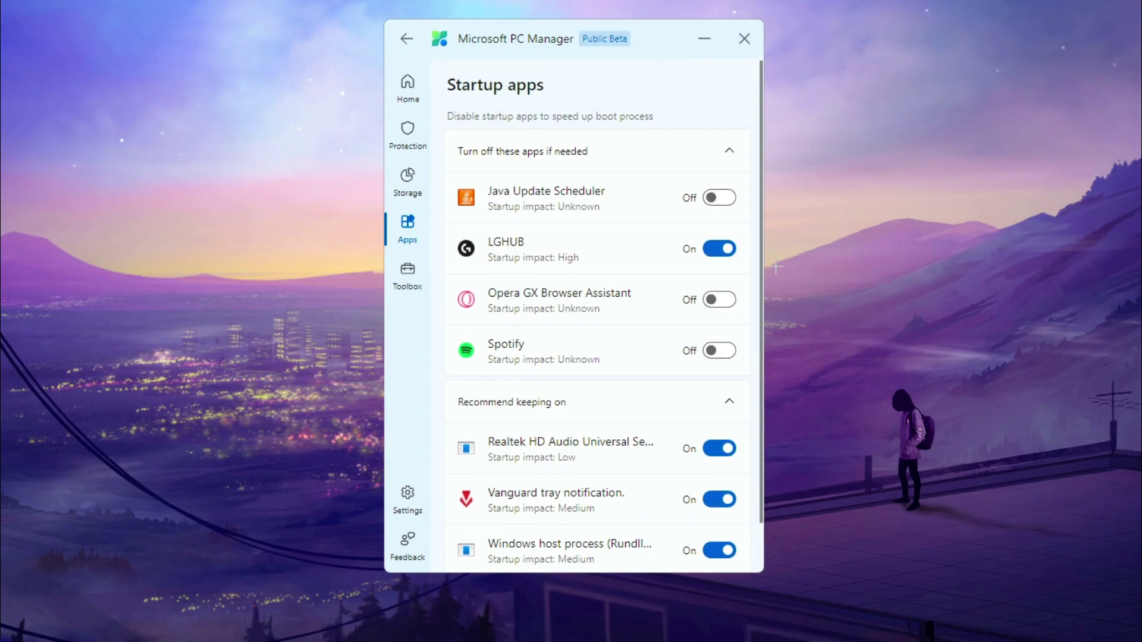
scroll(759, 478, "down", 2)
left_click(585, 348)
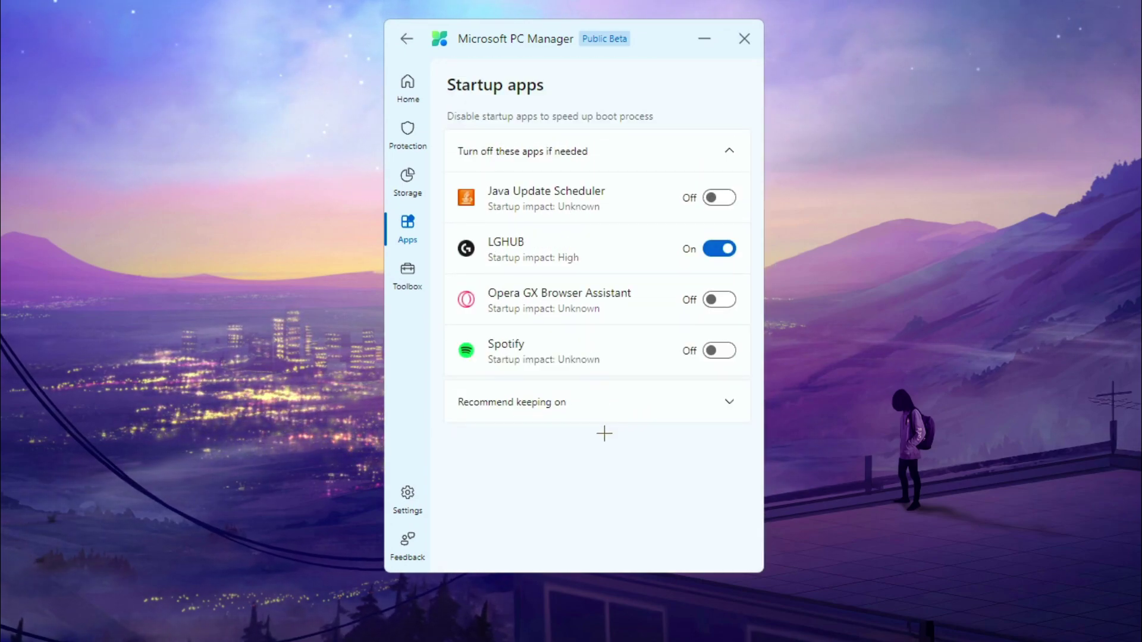
left_click(534, 152)
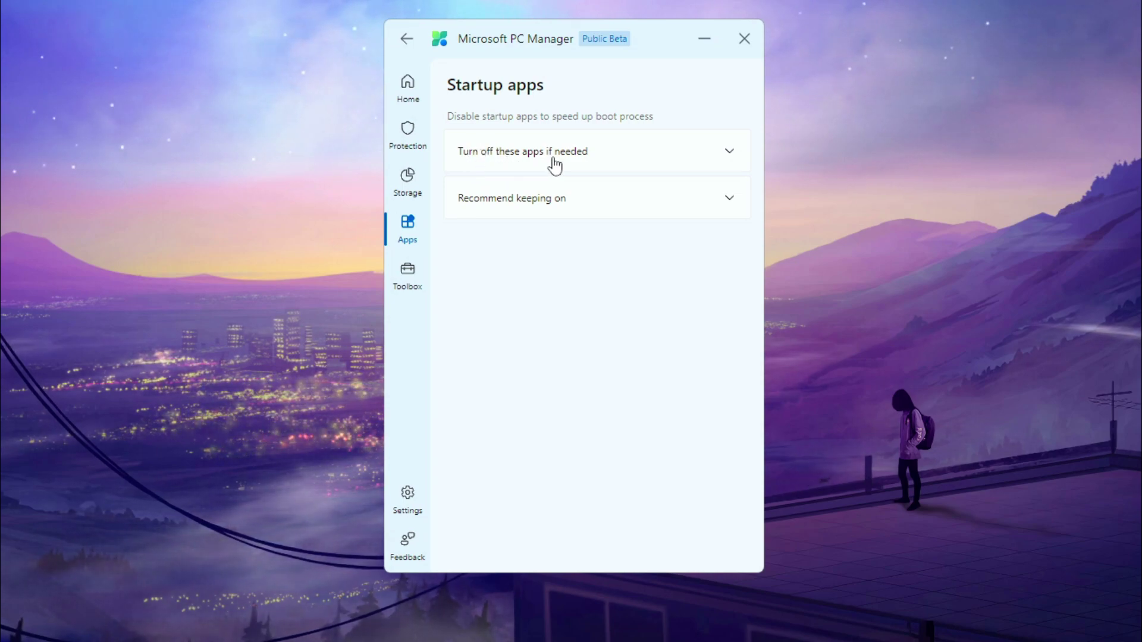
left_click(586, 159)
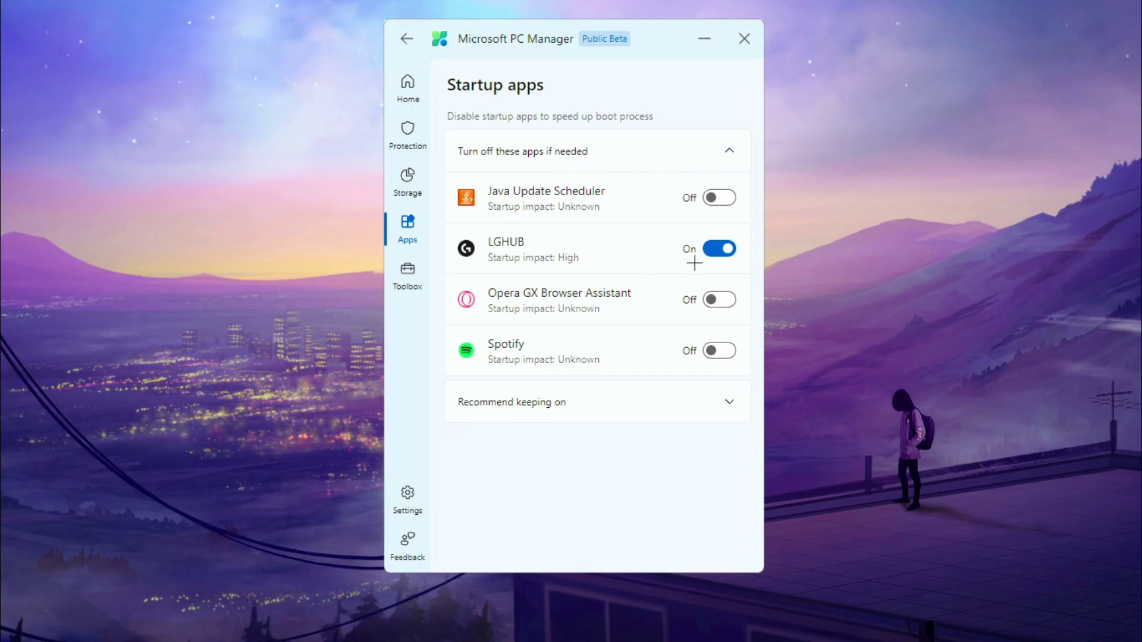
left_click(578, 159)
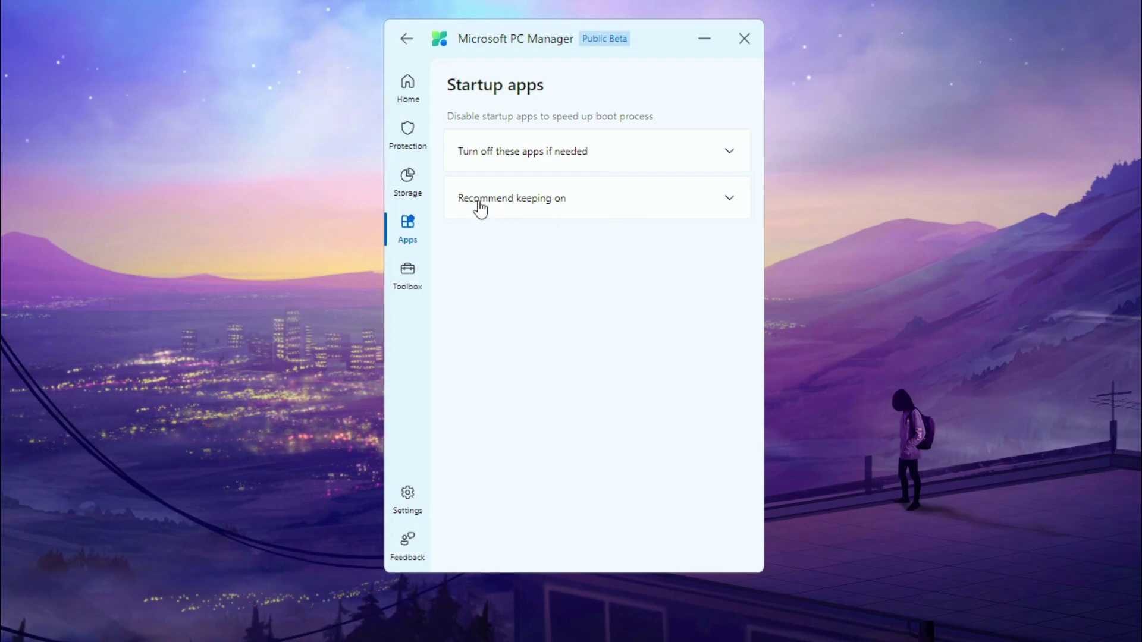
left_click(569, 199)
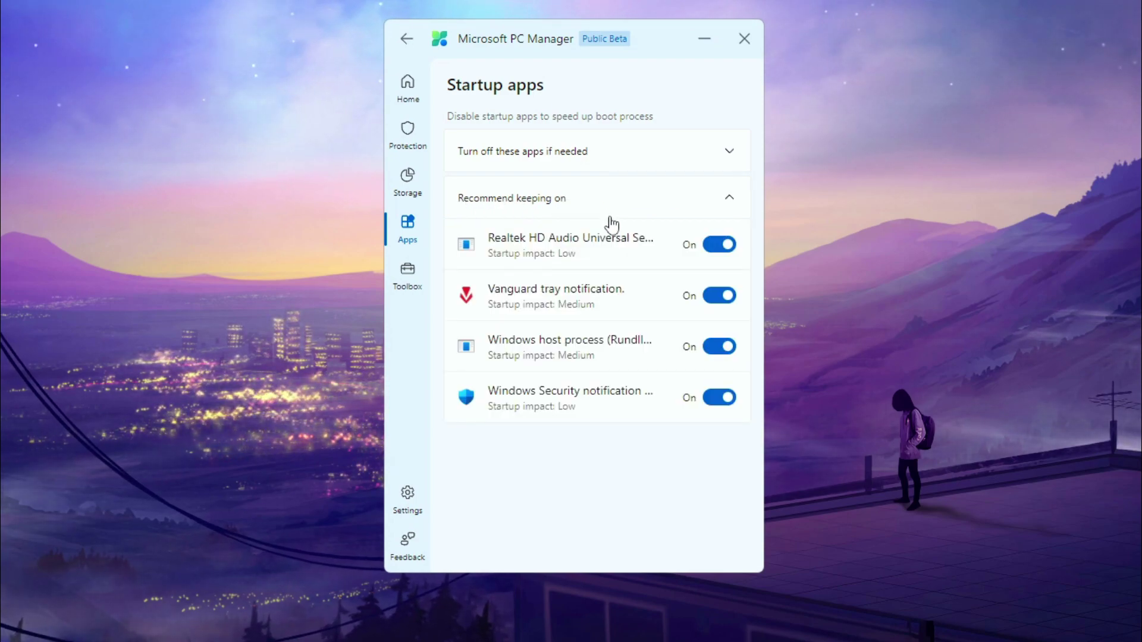
left_click(569, 195)
left_click(408, 88)
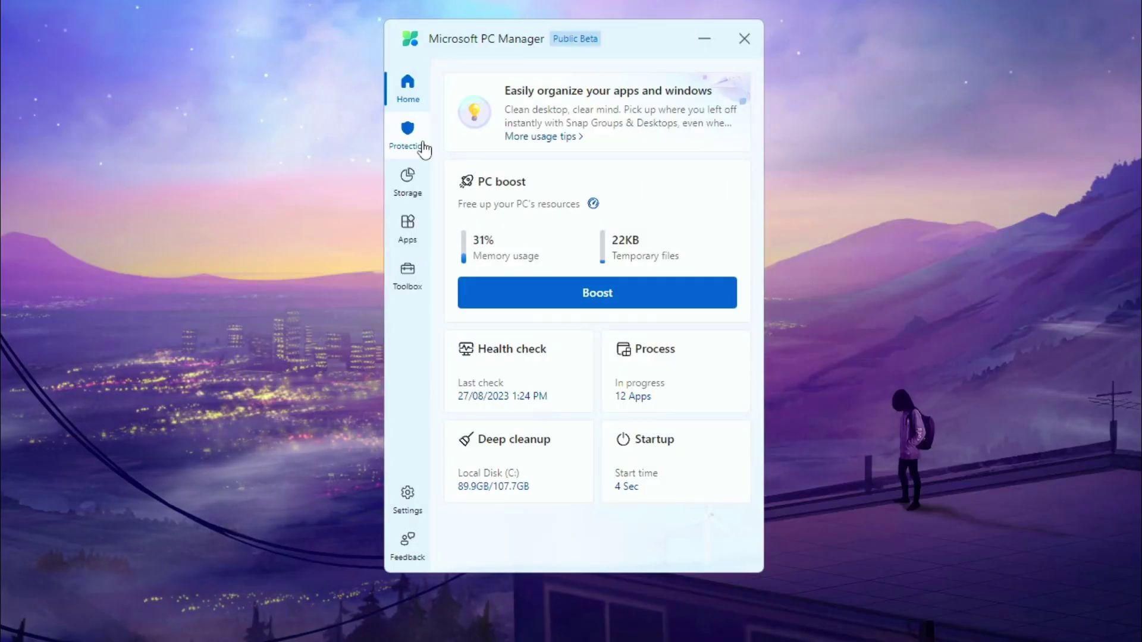
- Check the available Windows quality and driver updates under System protection
left_click(409, 137)
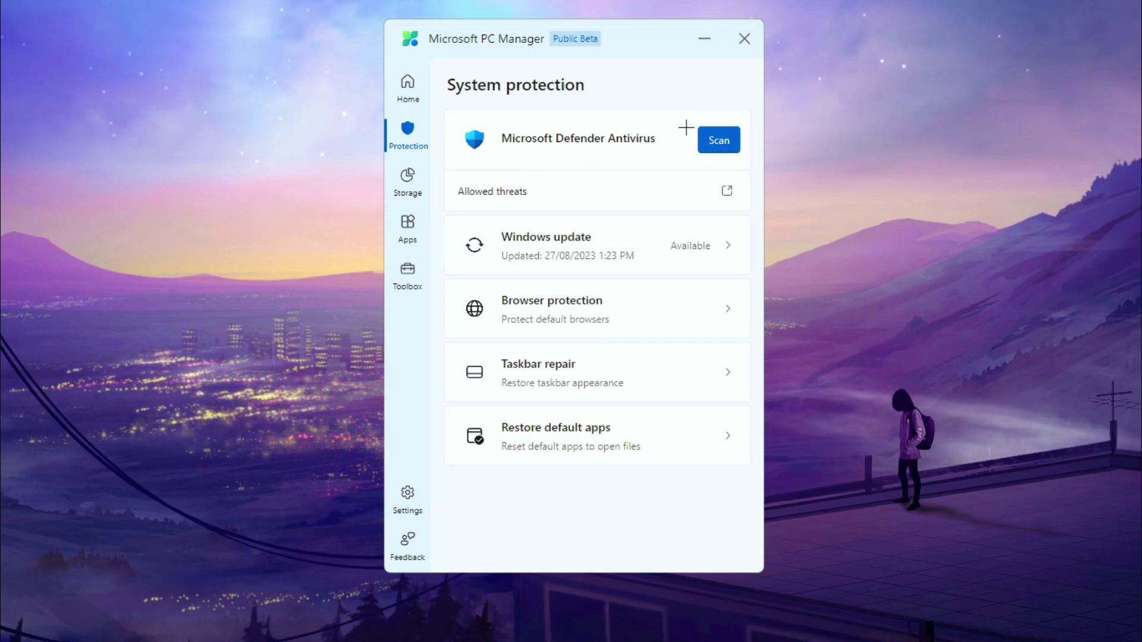
left_click(601, 259)
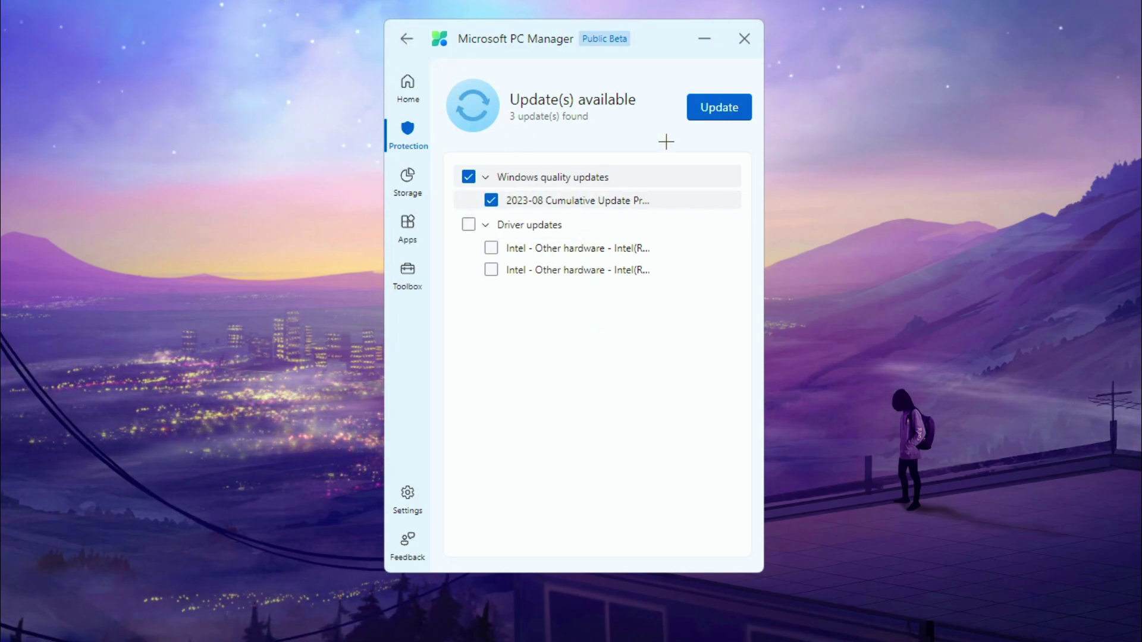
left_click(411, 42)
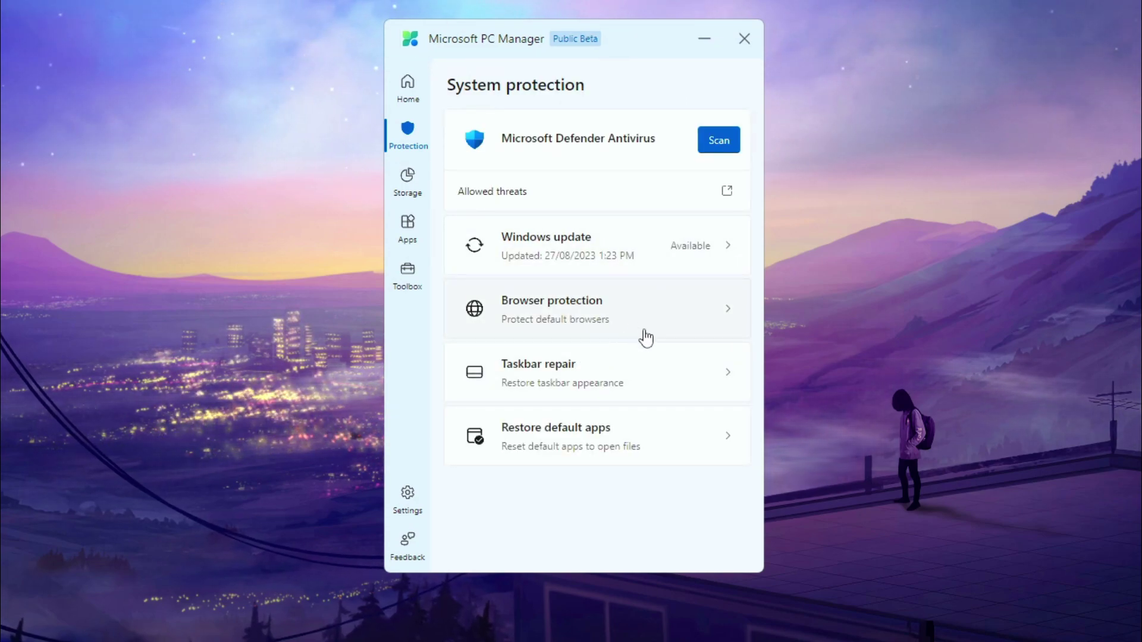
- Look over the taskbar repair items and the options for restoring default apps
left_click(565, 394)
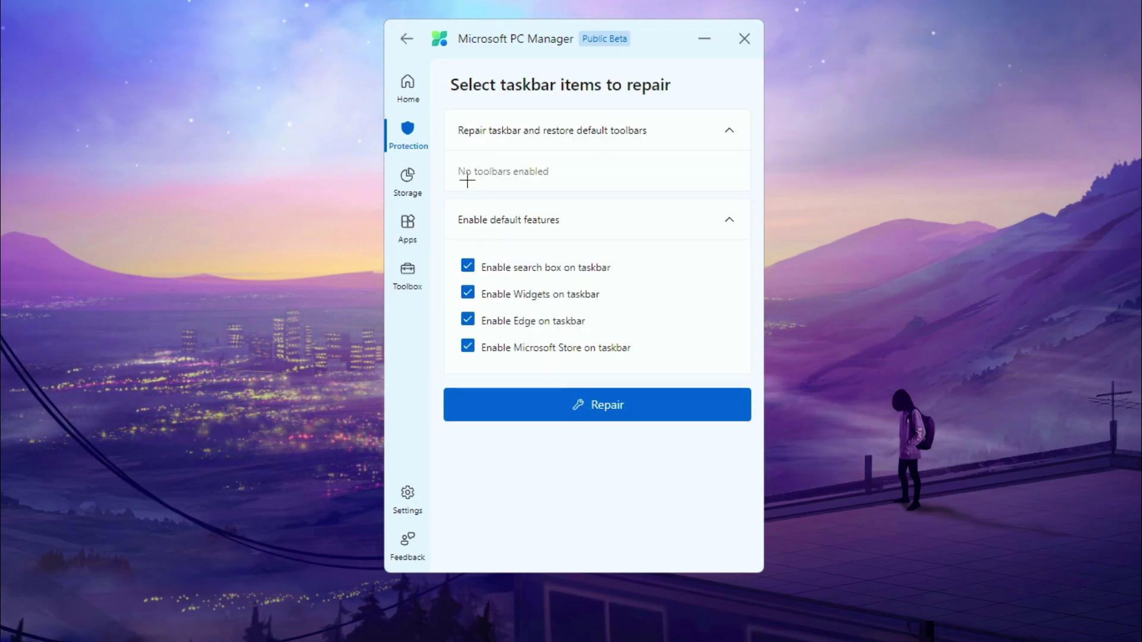
left_click(407, 38)
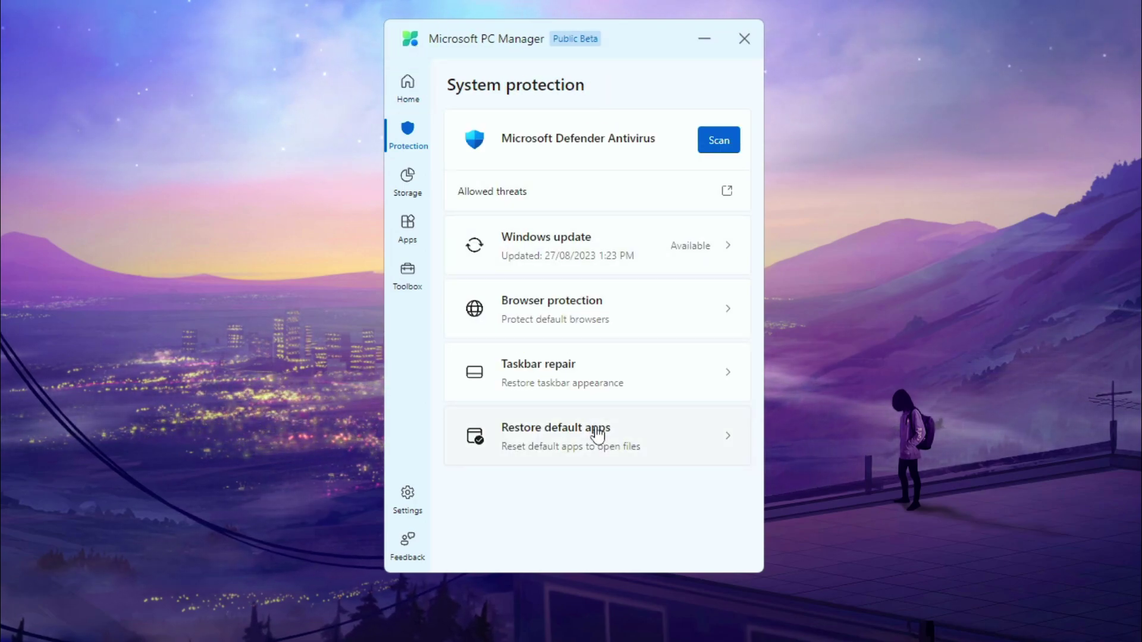
left_click(601, 454)
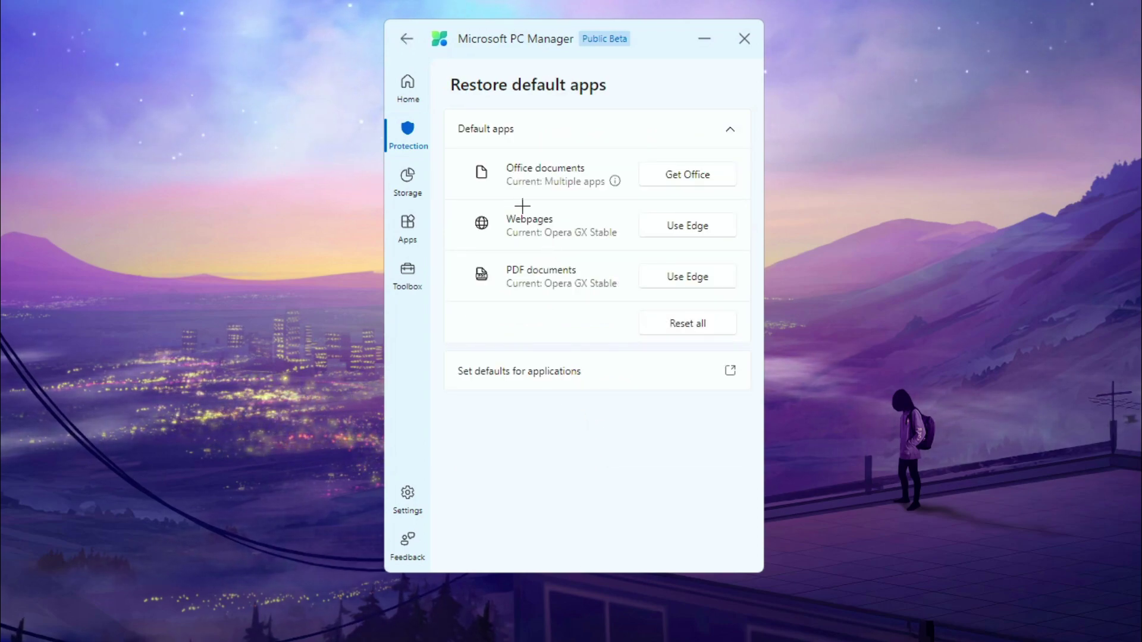
left_click(411, 140)
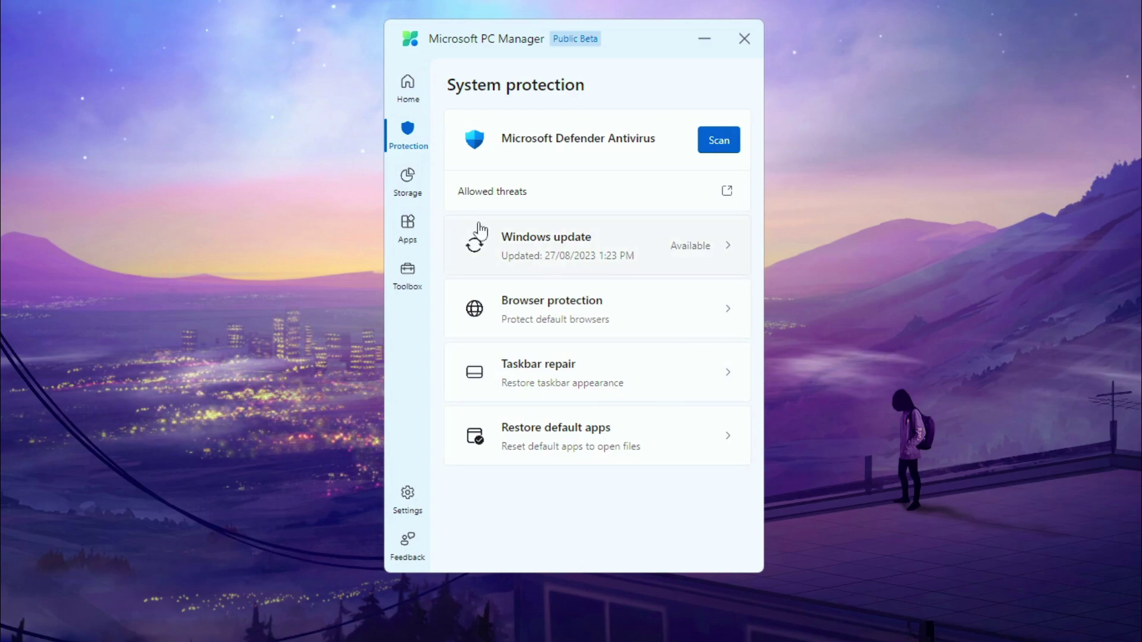
- Scan for downloaded files and large files in Storage Management and review the large files found
left_click(418, 190)
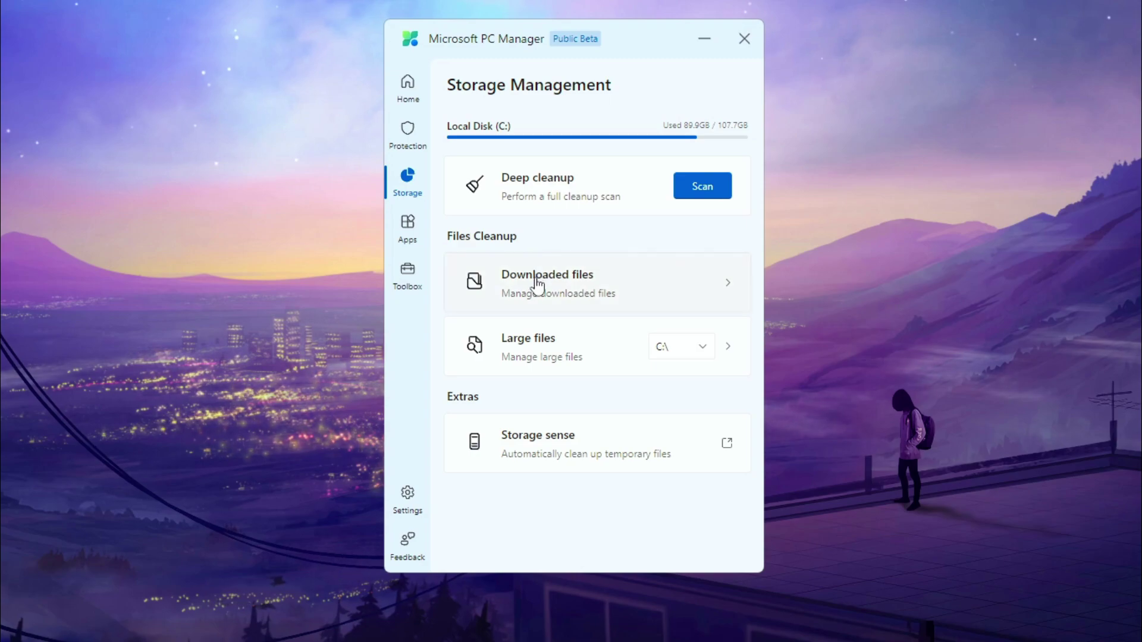
left_click(580, 295)
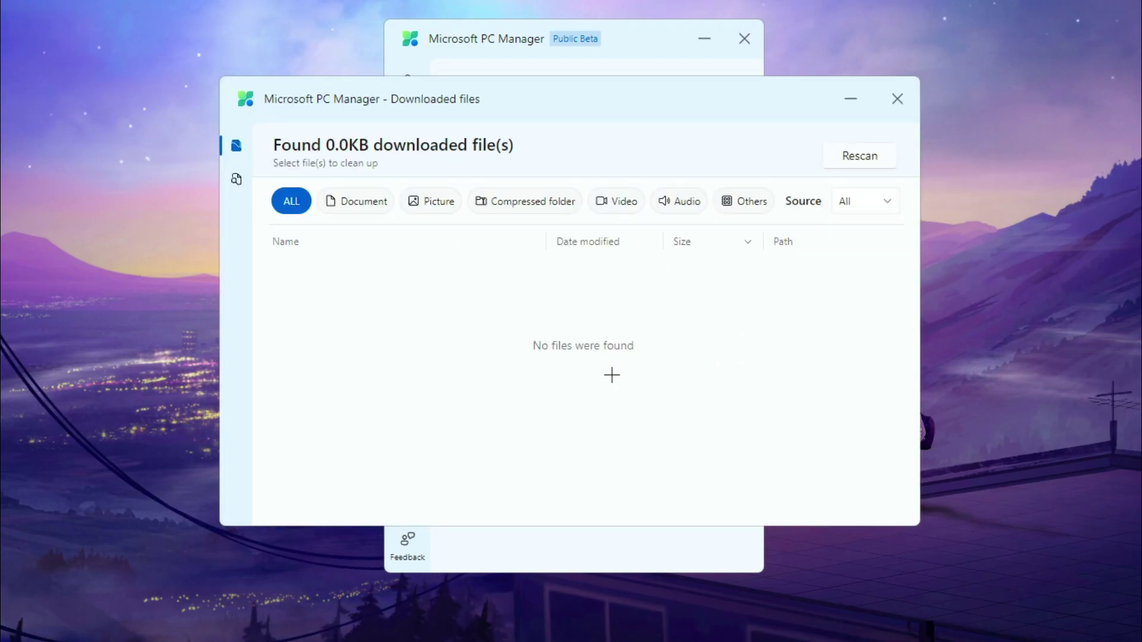
left_click(236, 178)
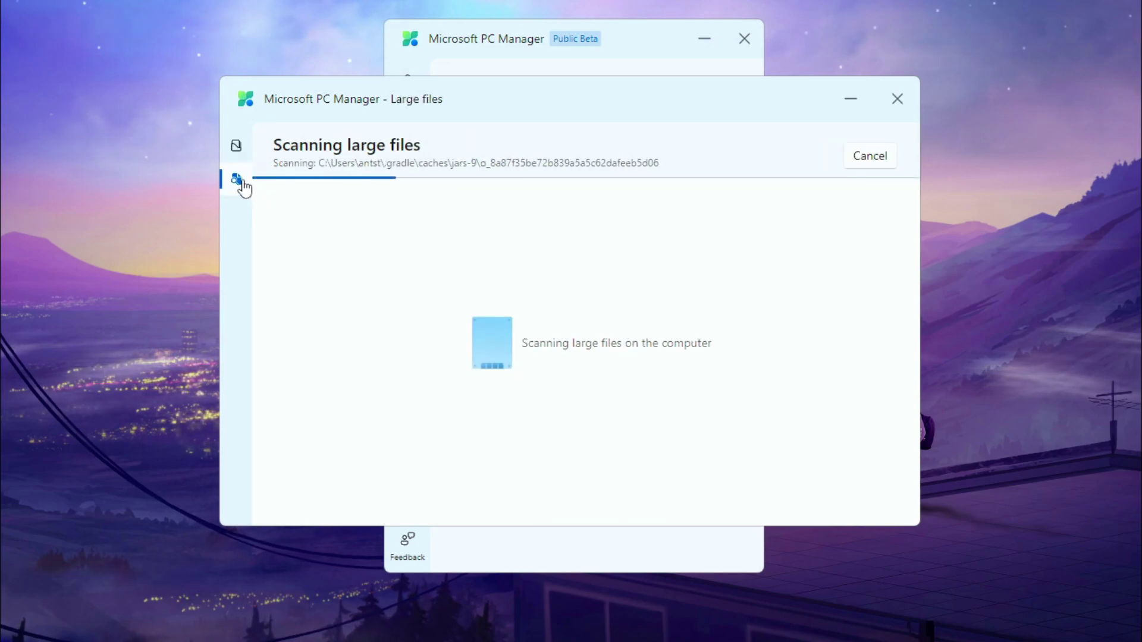
left_click(237, 150)
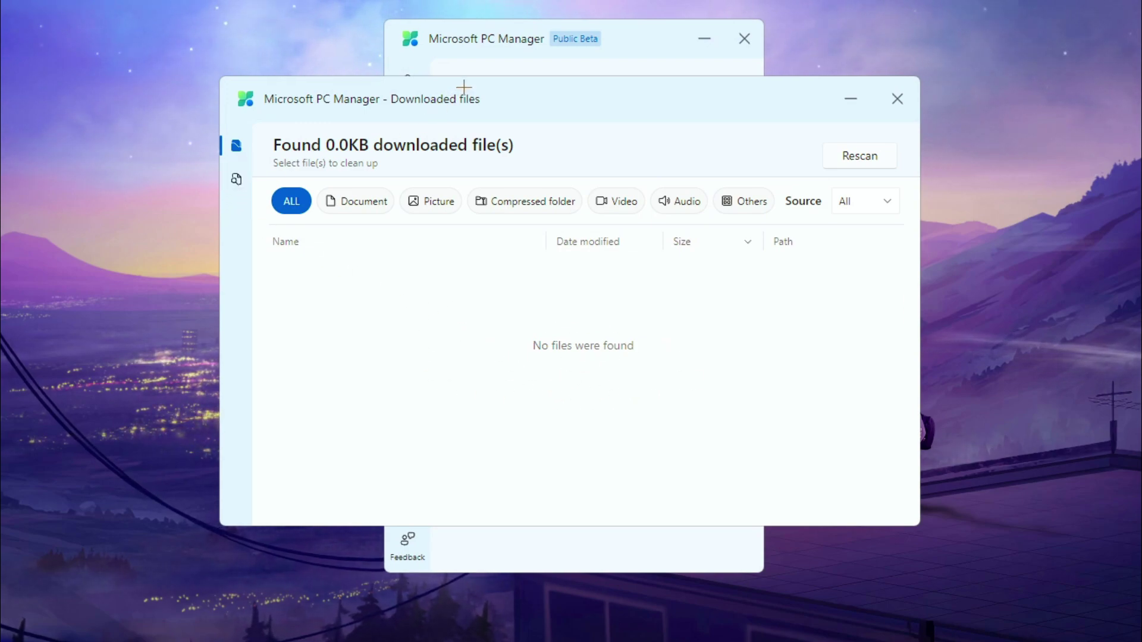
left_click_drag(467, 85, 632, 94)
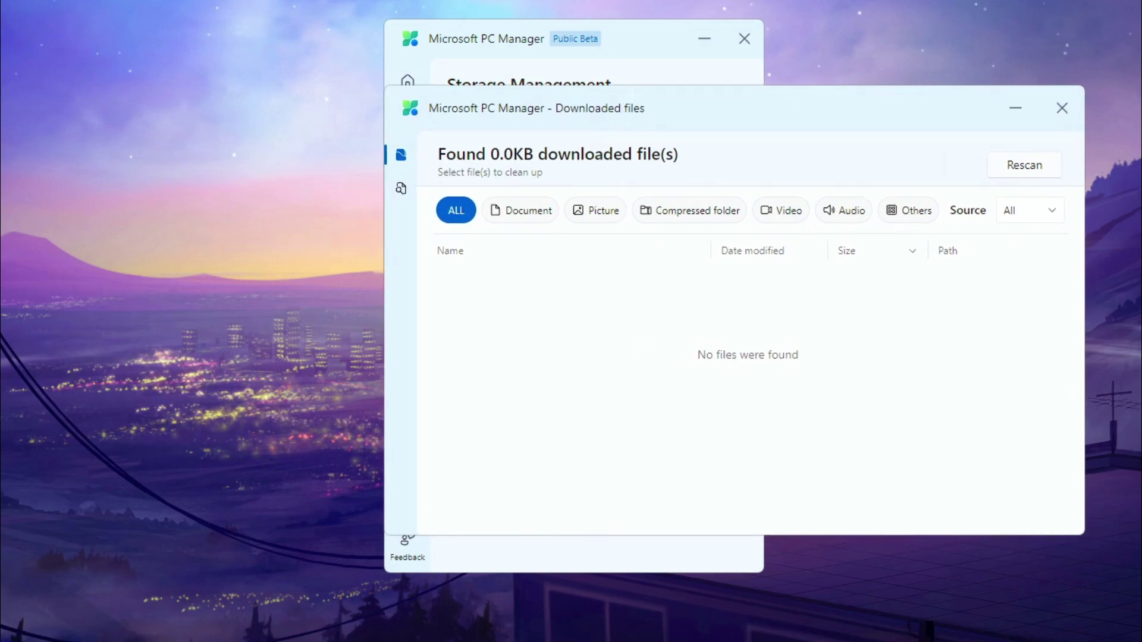
left_click(402, 191)
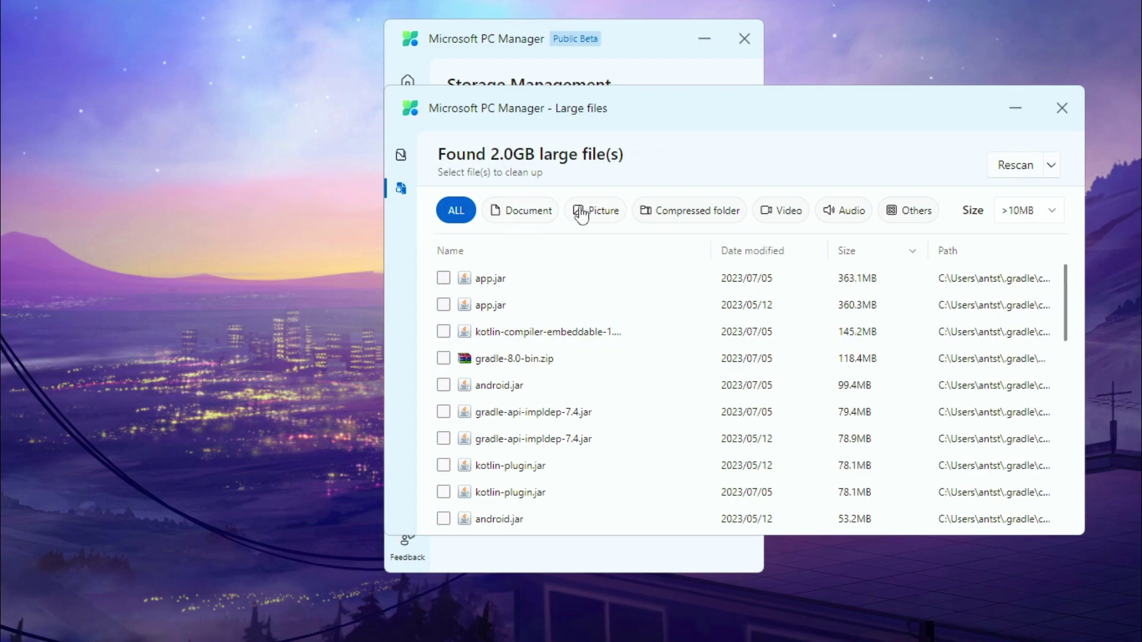
left_click_drag(718, 98, 655, 93)
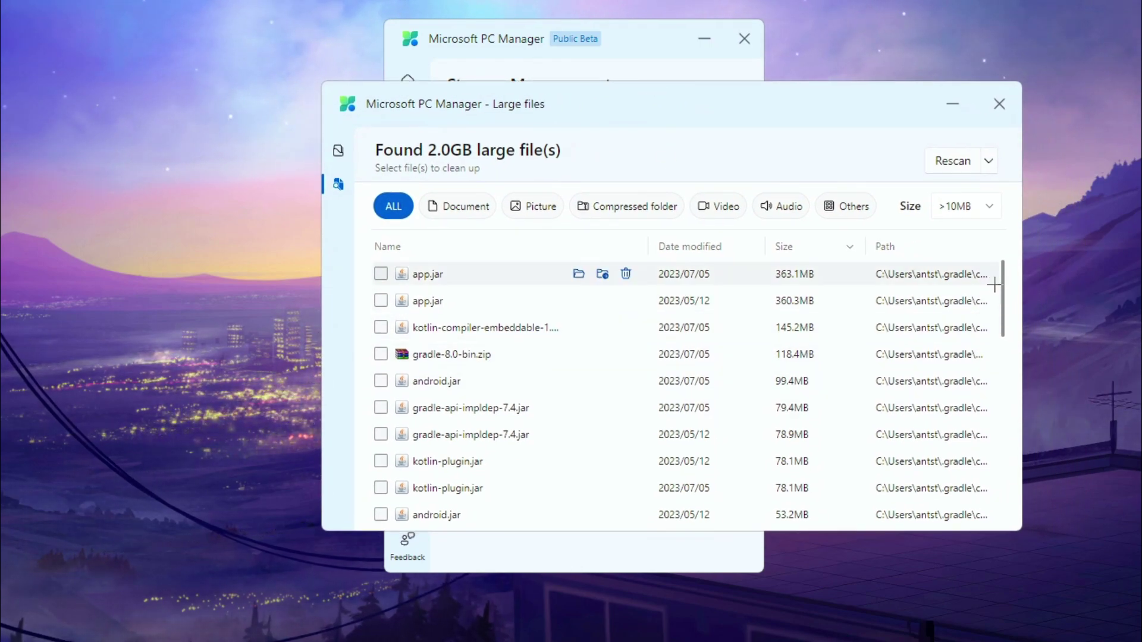
left_click_drag(1002, 287, 1018, 248)
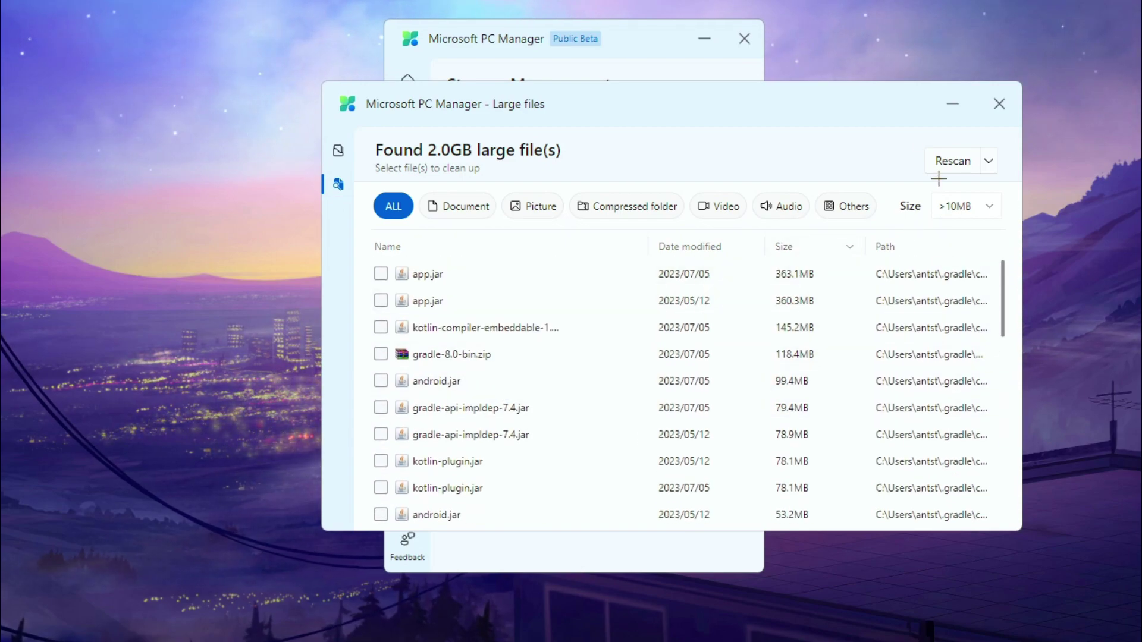
left_click(1009, 104)
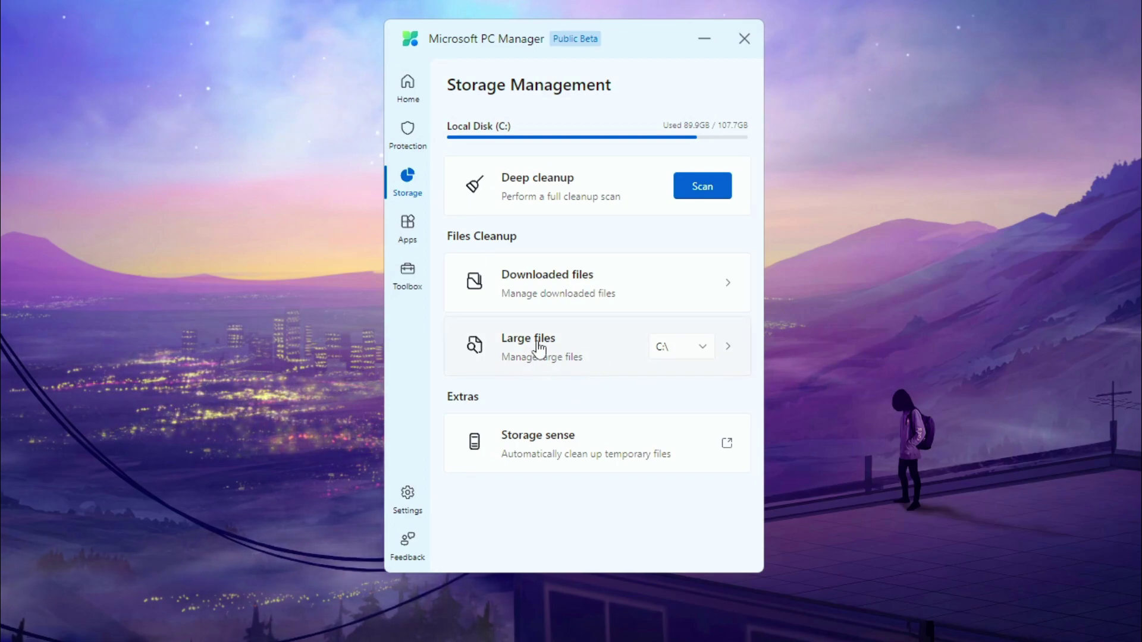
left_click(586, 361)
left_click(897, 99)
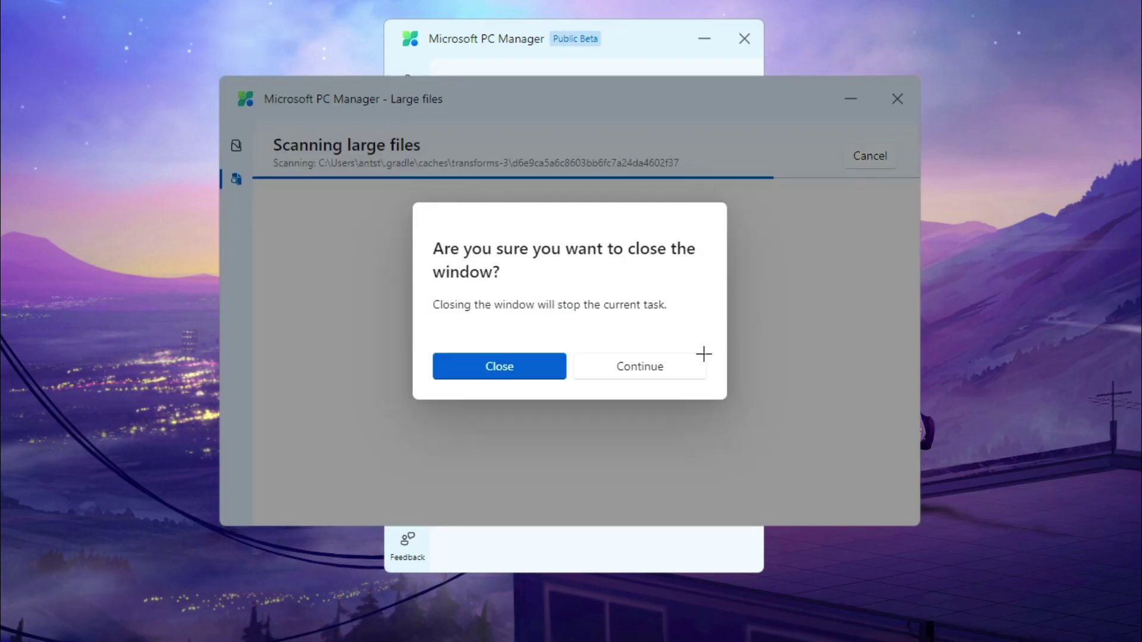
left_click(562, 364)
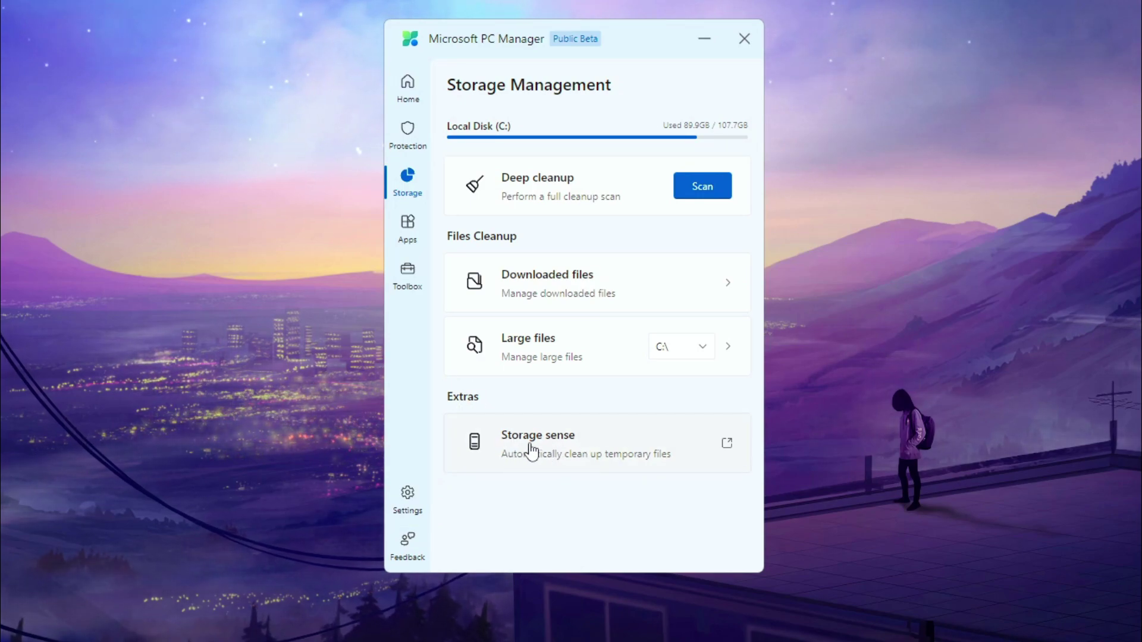
- Review the Storage Sense schedule options for run frequency, recycle bin and Downloads folder, and return to the PC Manager home page
left_click(619, 464)
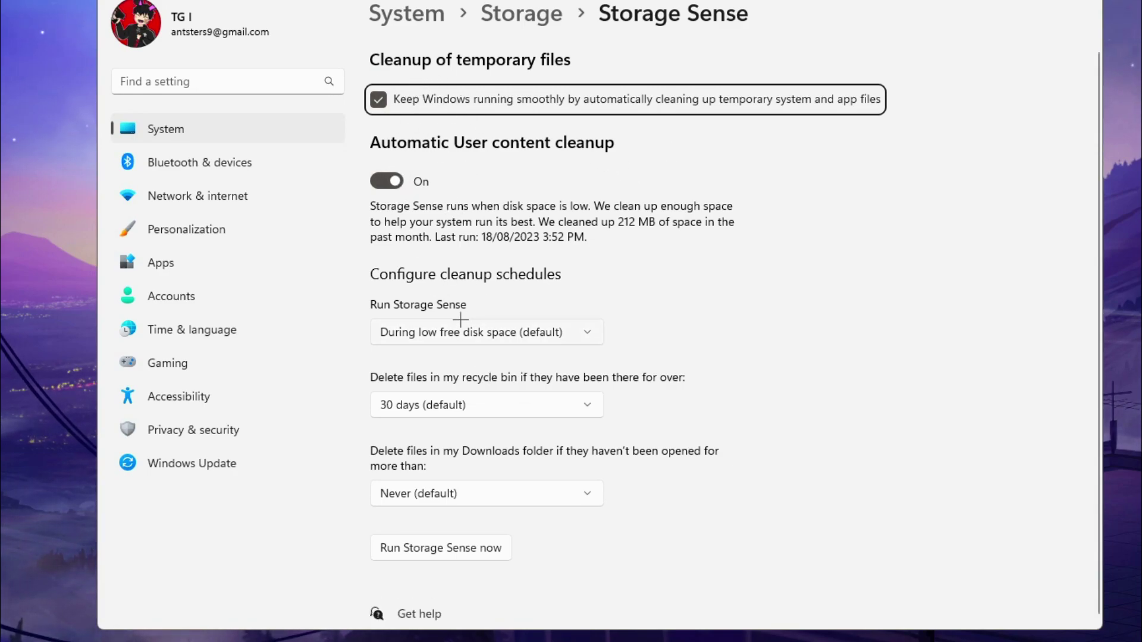
left_click(502, 336)
left_click(523, 332)
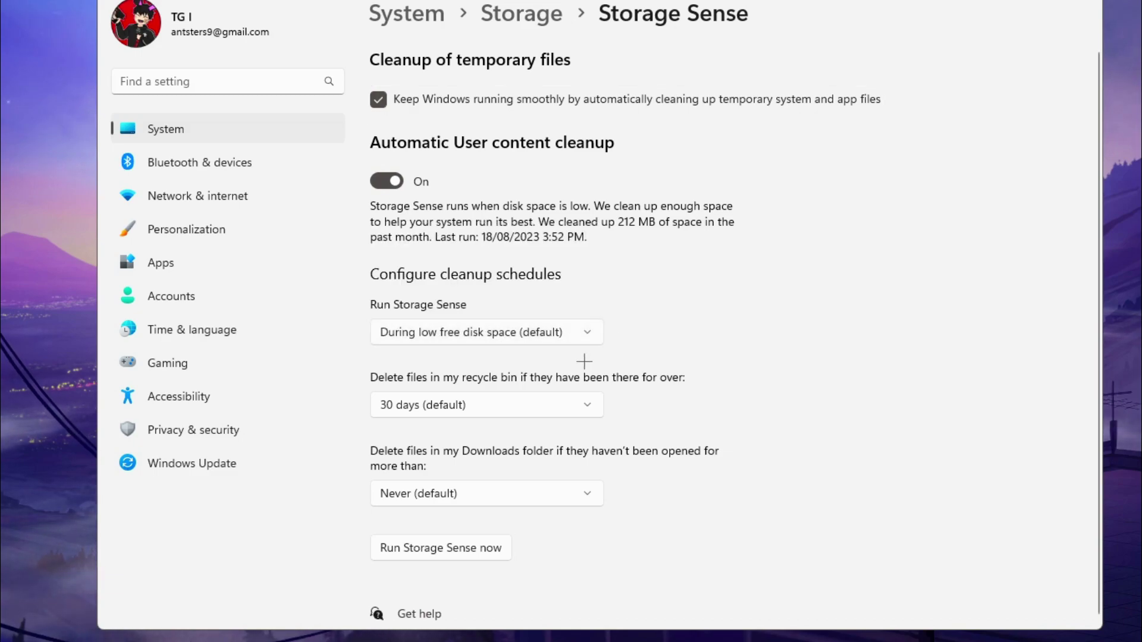
left_click(517, 406)
left_click(488, 414)
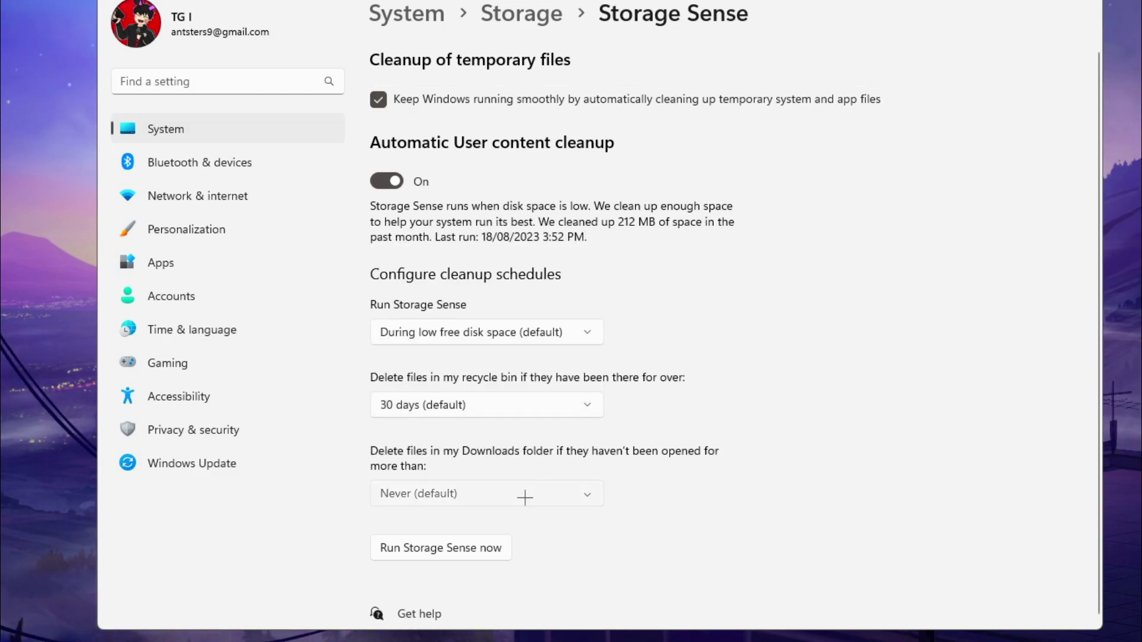
left_click(523, 494)
left_click(742, 464)
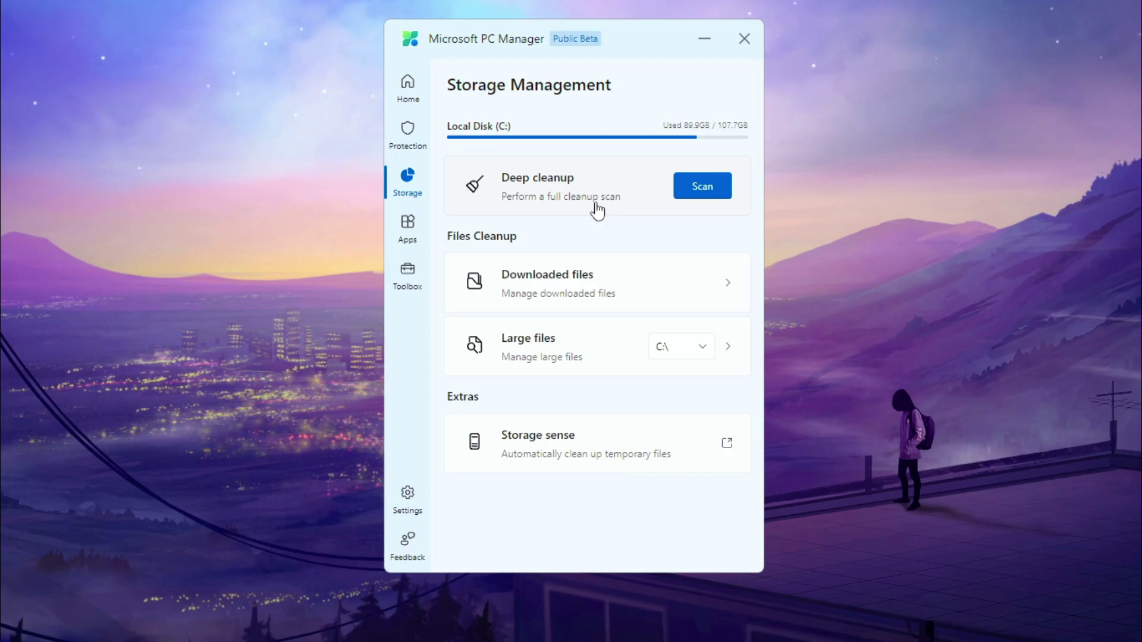
left_click(408, 92)
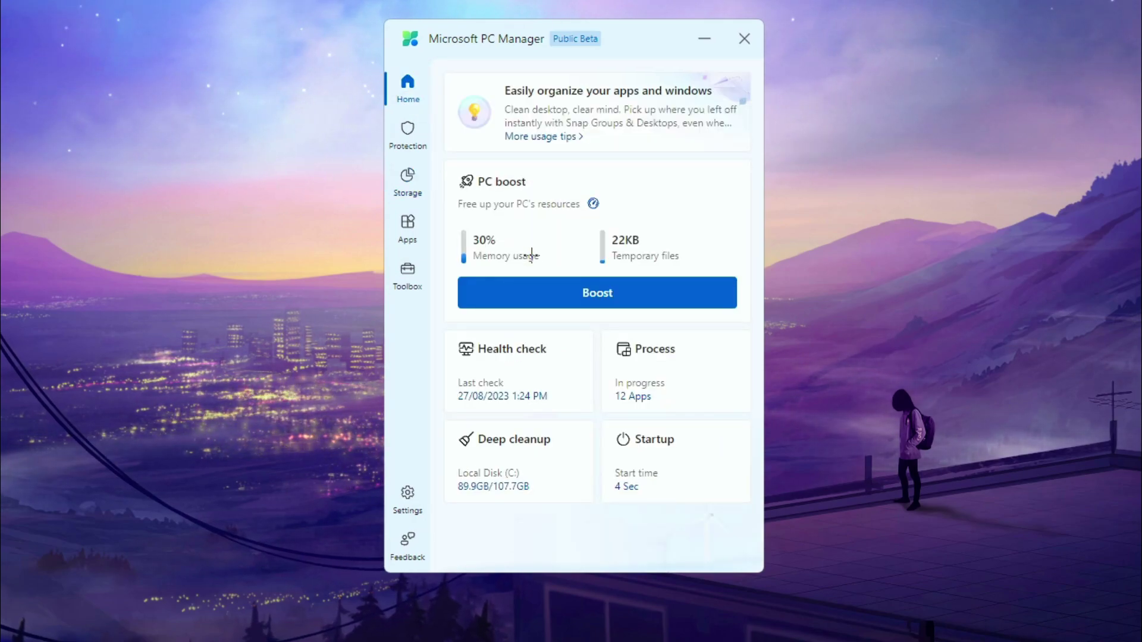
- Look over the running processes and the startup apps categories in App management
left_click(509, 447)
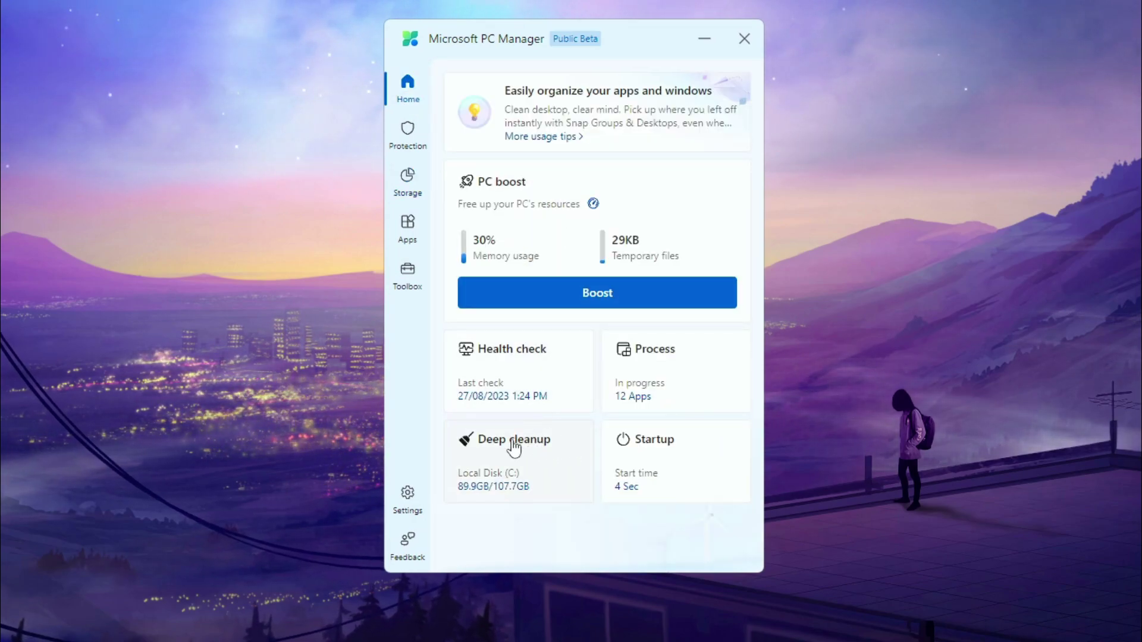
left_click(416, 241)
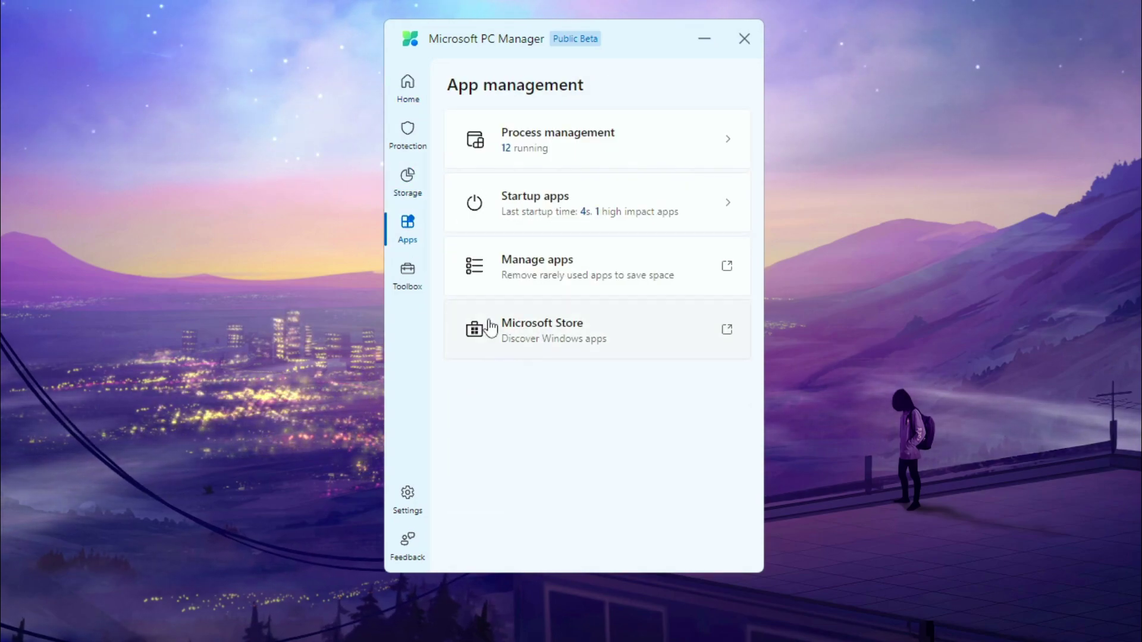
left_click(583, 155)
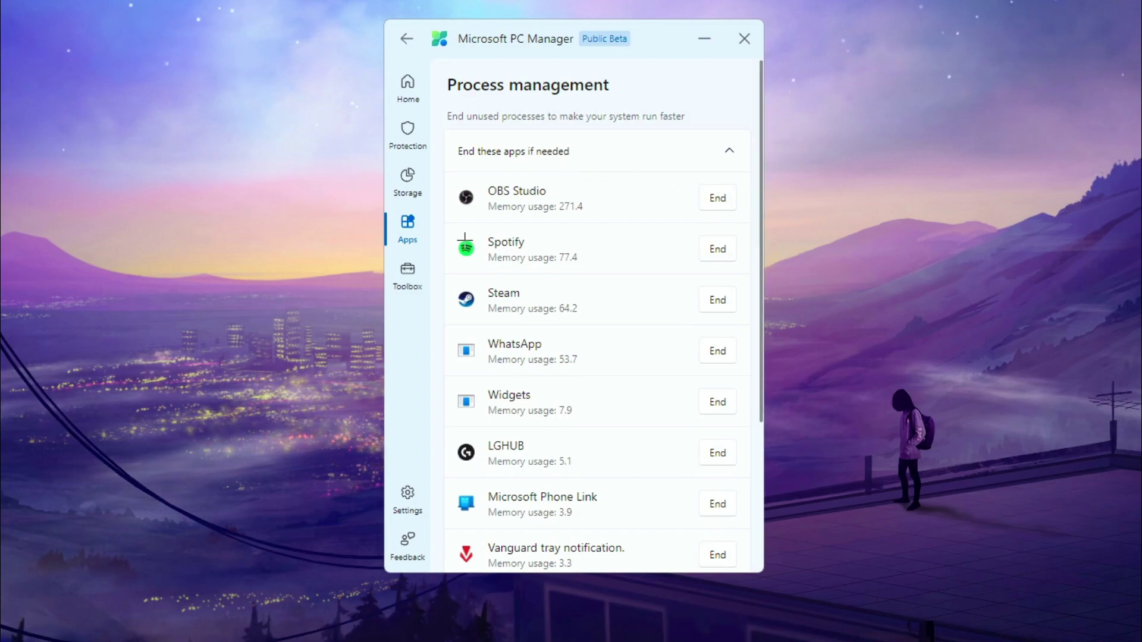
left_click(416, 239)
left_click(691, 215)
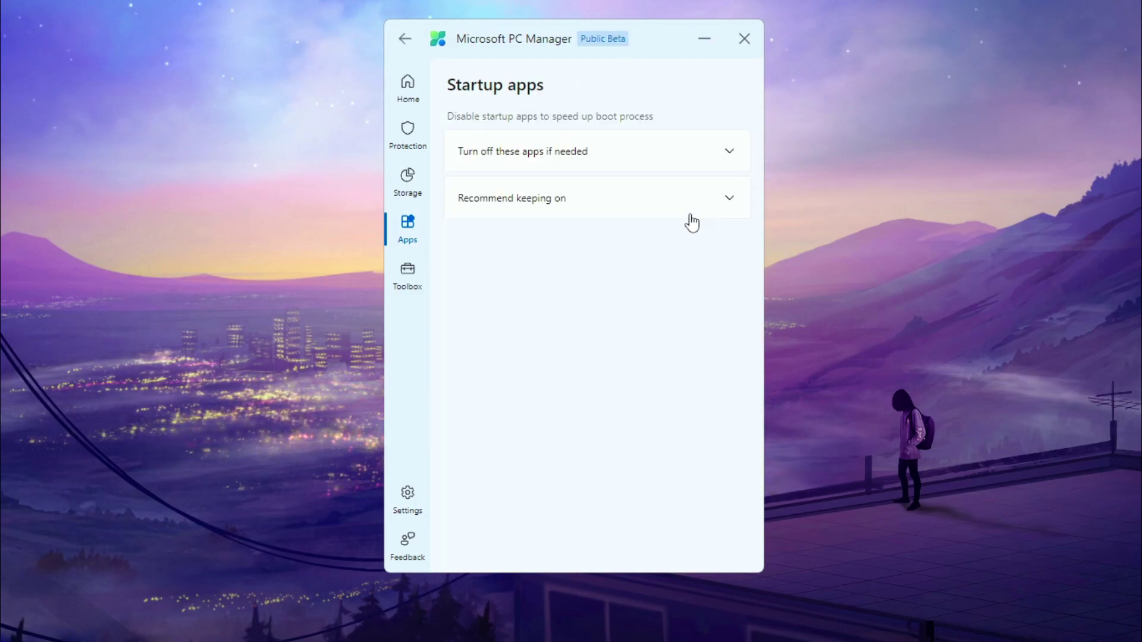
left_click(417, 230)
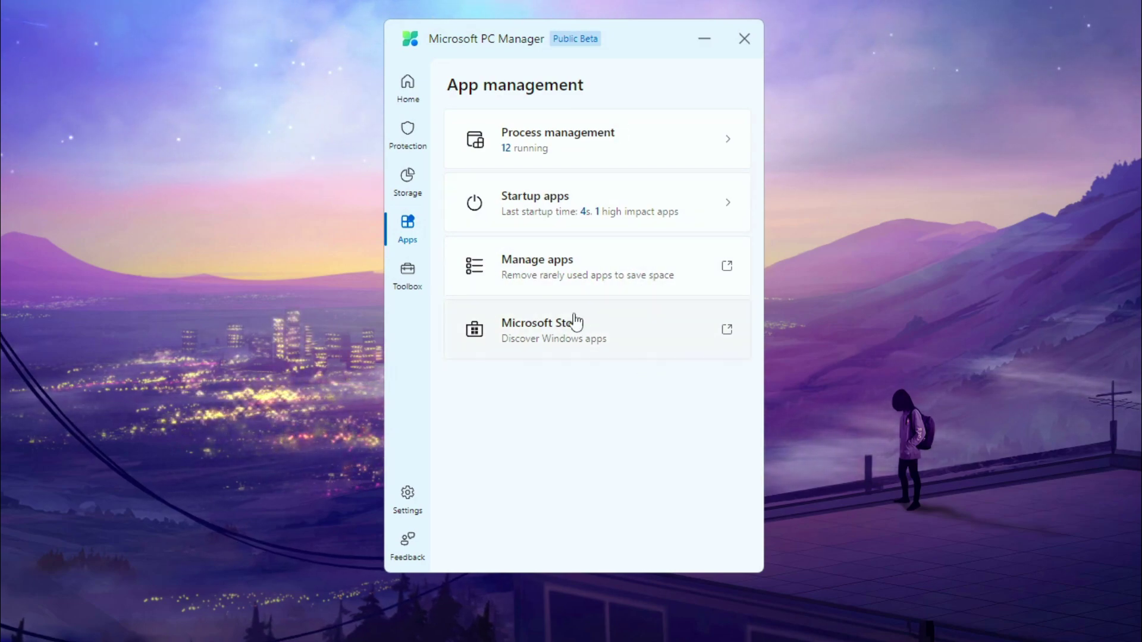
- Enable the Toolbox option to show the toolbar on the desktop and place the toolbar beside the PC Manager window
left_click(409, 289)
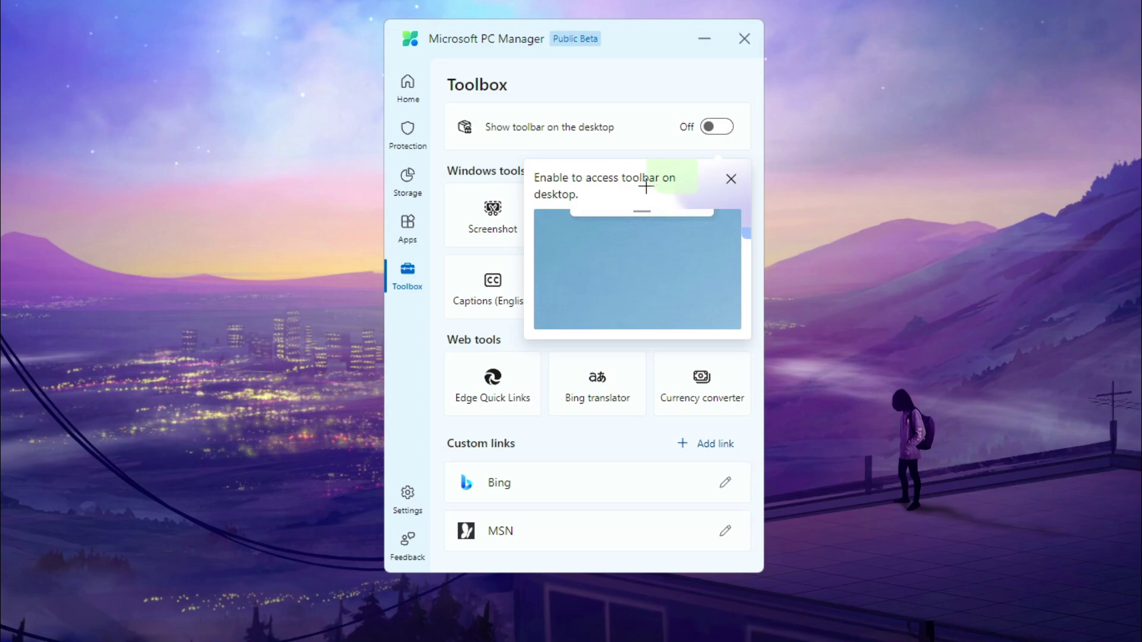
left_click(731, 179)
left_click(713, 131)
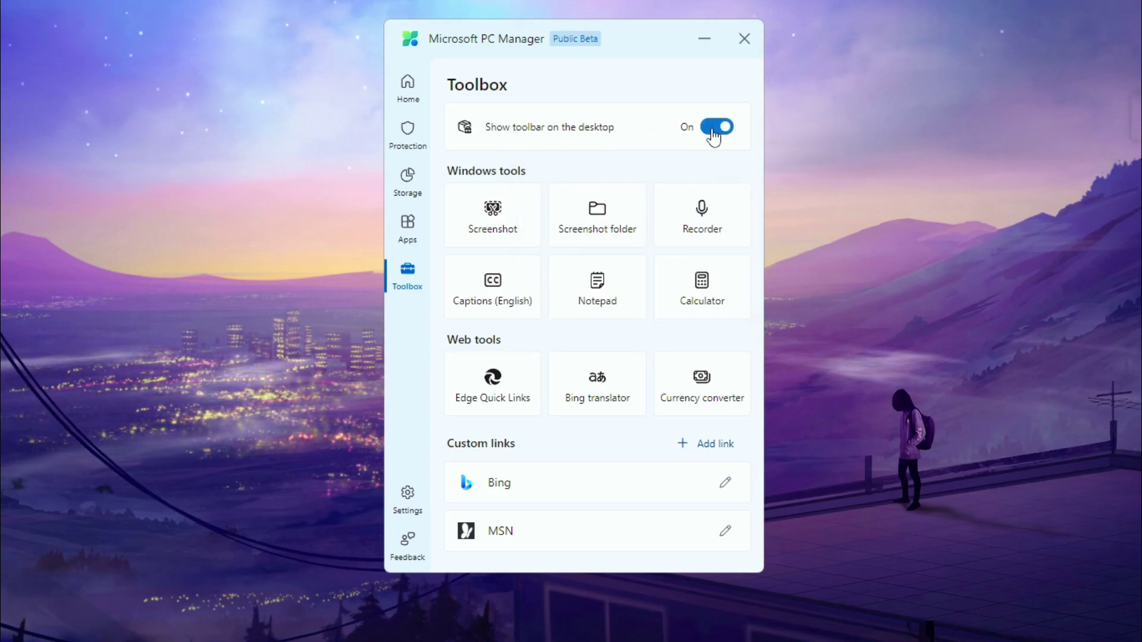
left_click_drag(1053, 126, 797, 186)
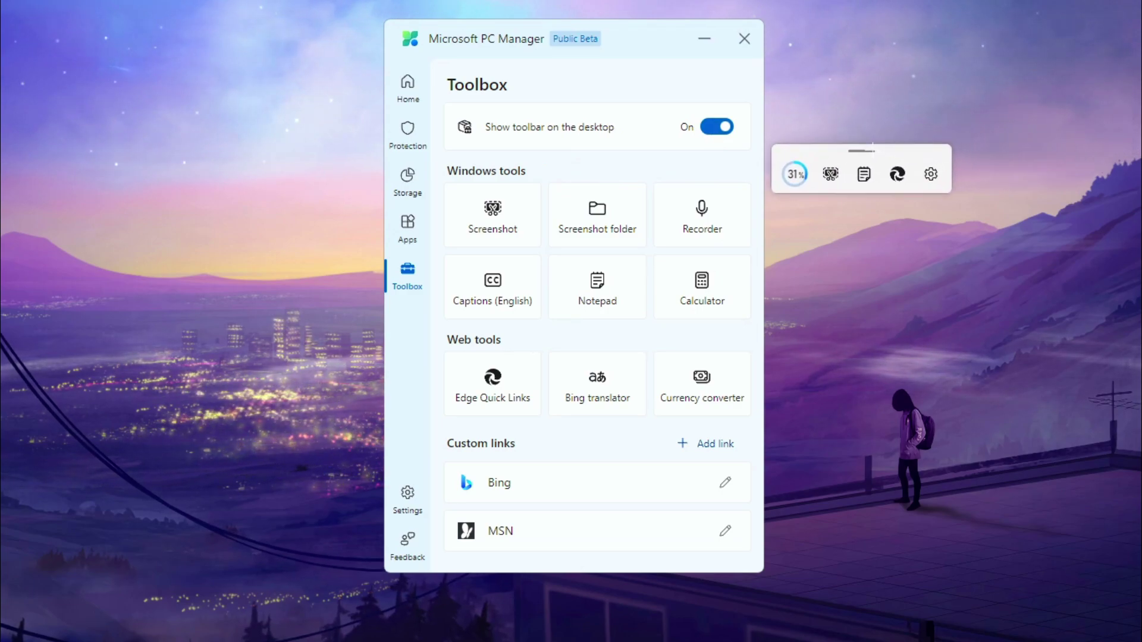
- Review the desktop toolbar's settings options, and open Notepad from the toolbar and close it
left_click(794, 181)
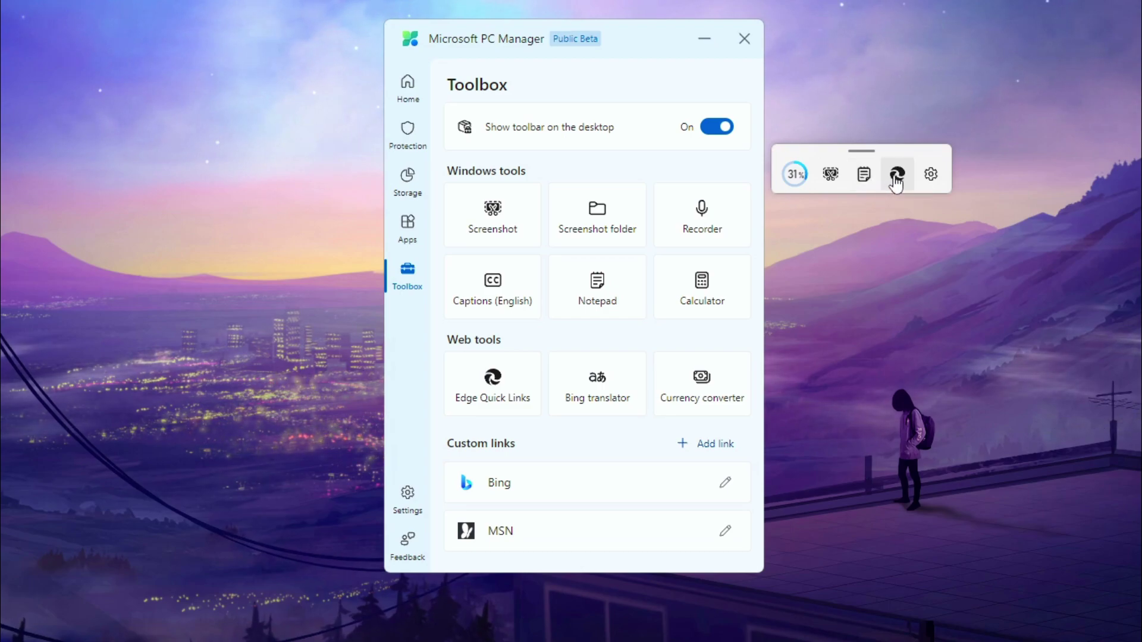
left_click(930, 179)
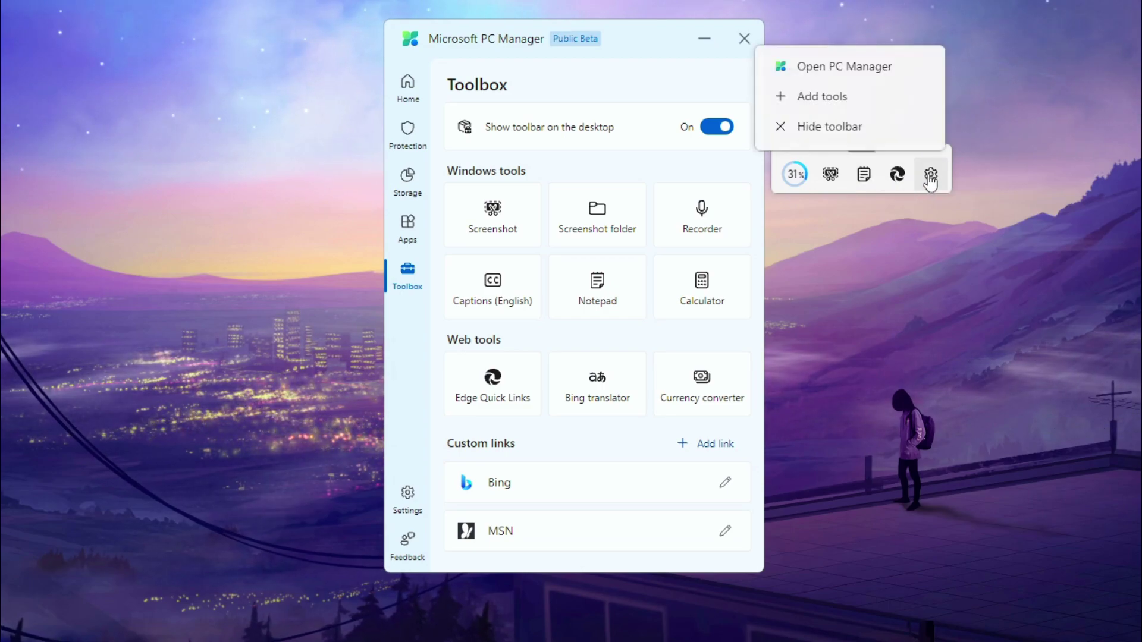
left_click(931, 178)
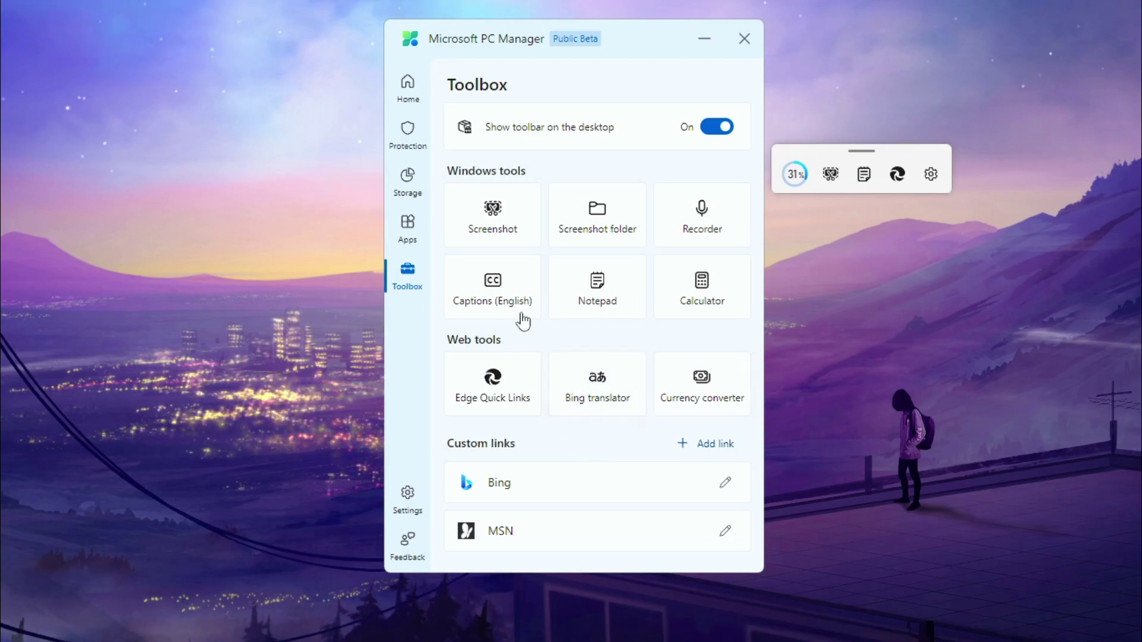
left_click(860, 184)
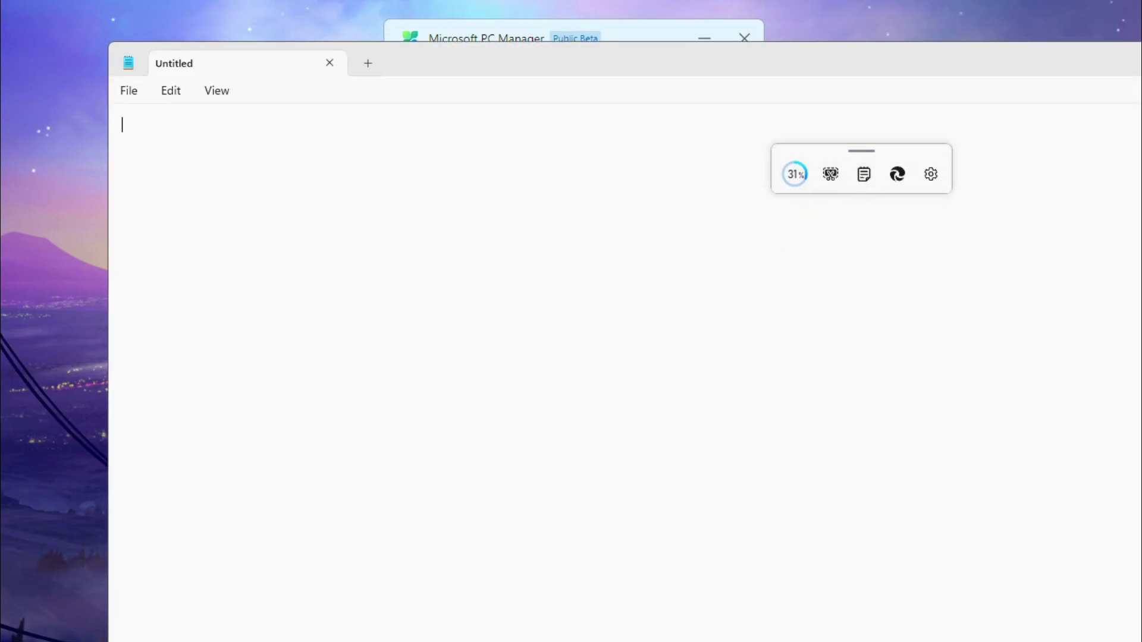
key("alt+F4")
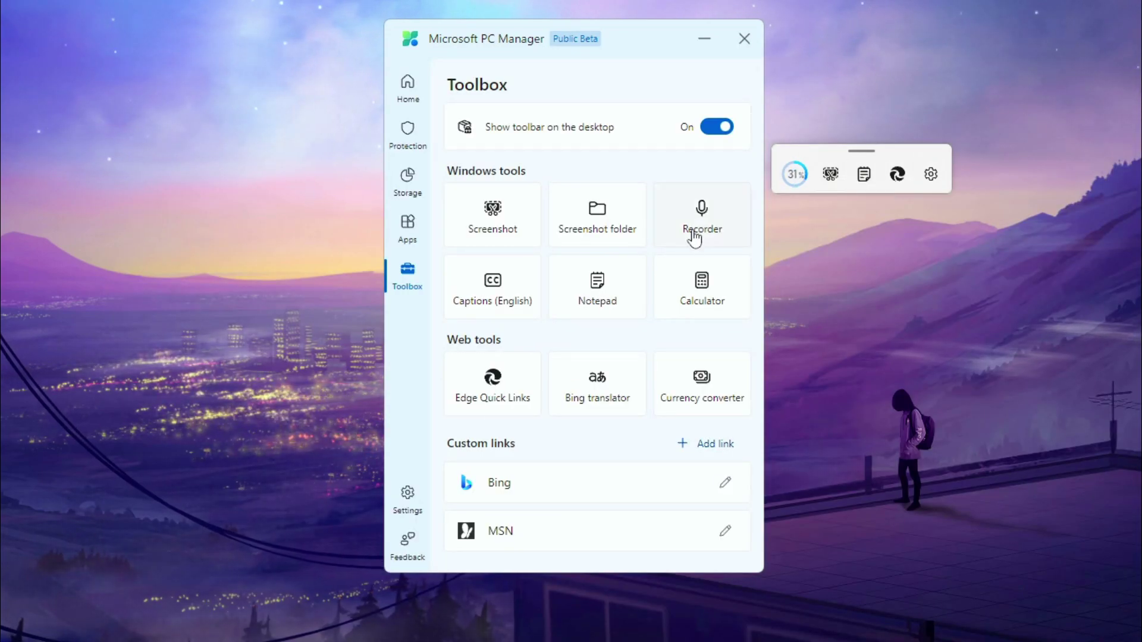
- Turn on Early access in the PC Manager general settings
left_click(415, 509)
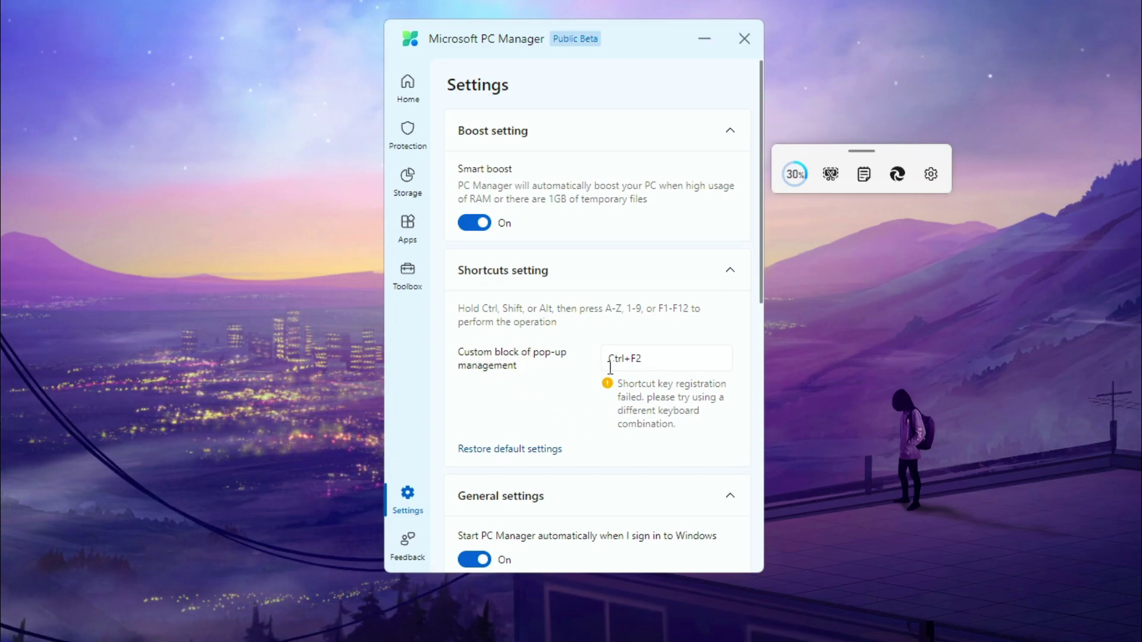
scroll(756, 322, "down", 3)
scroll(756, 322, "down", 5)
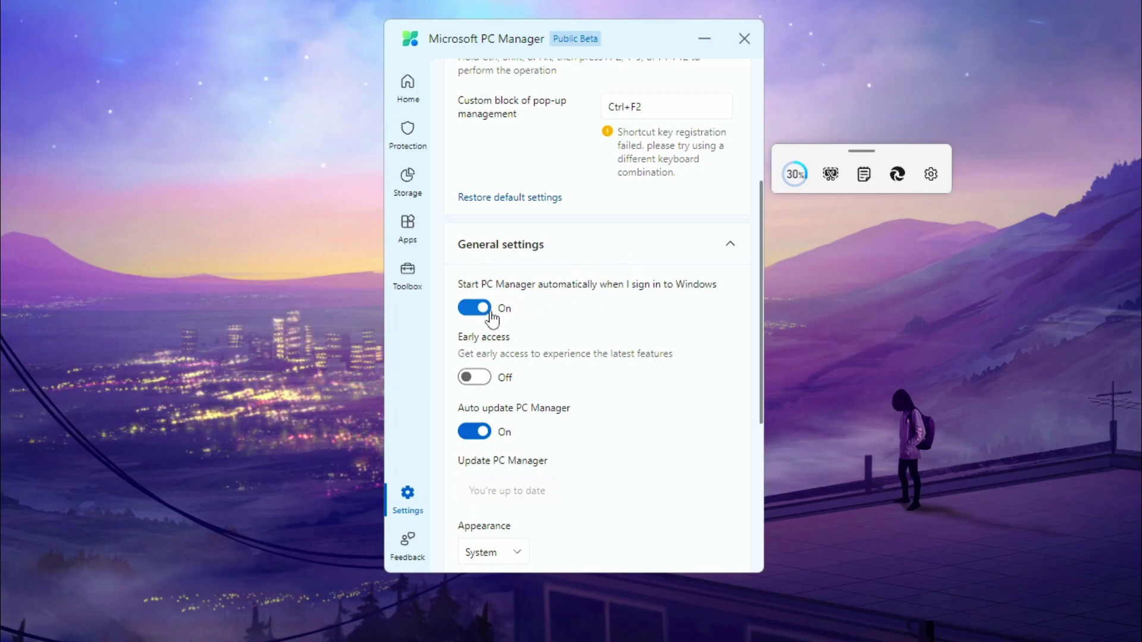
scroll(595, 348, "down", 2)
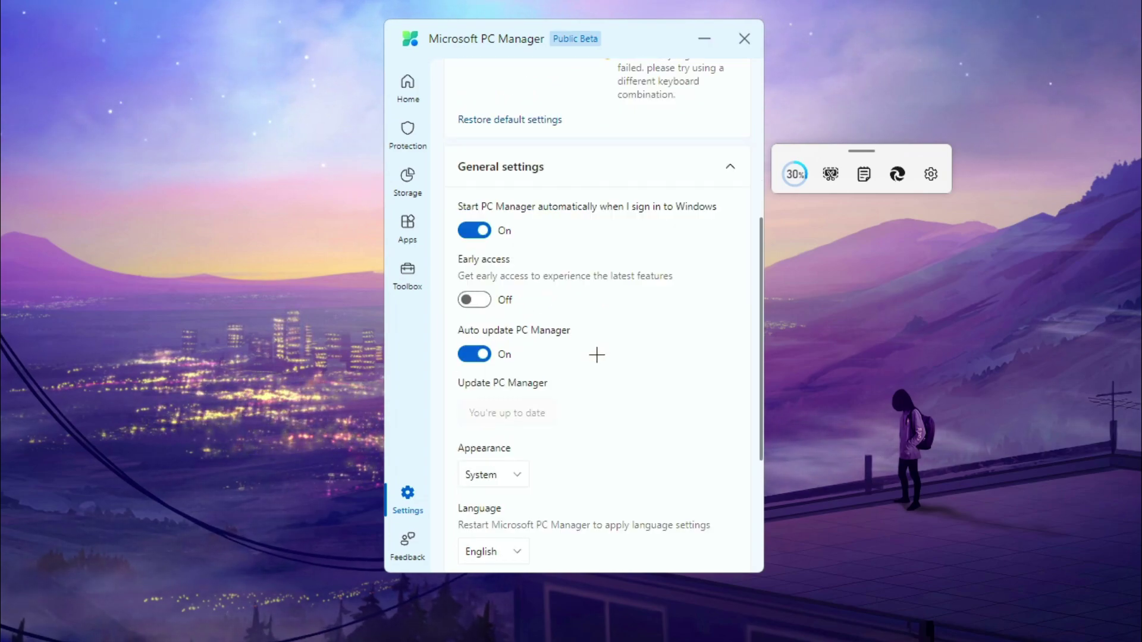
left_click(539, 299)
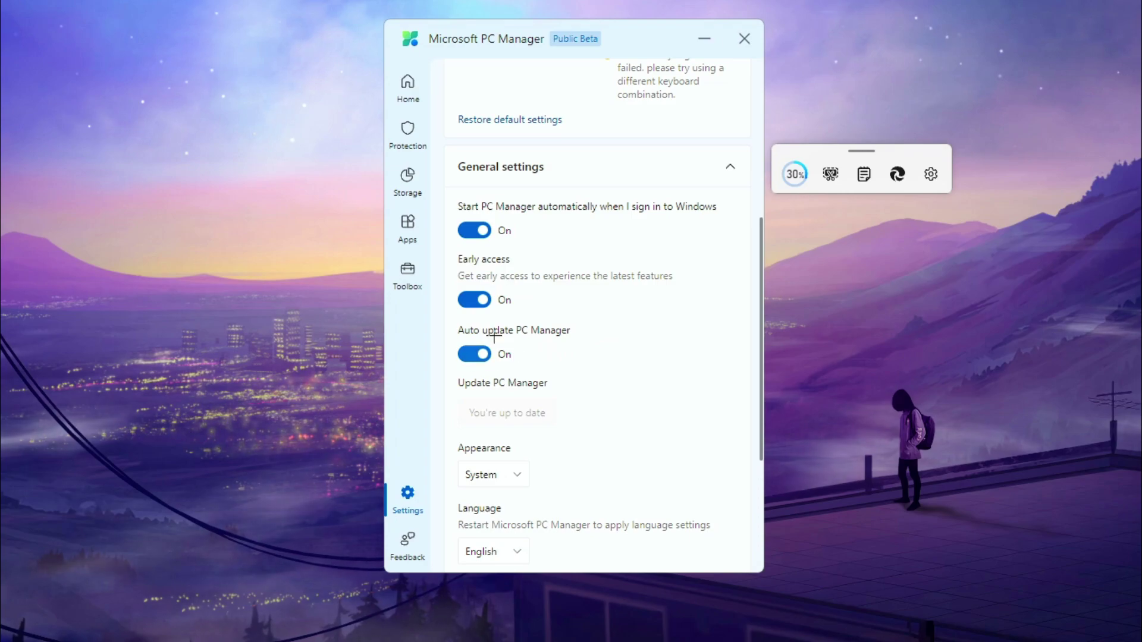
scroll(584, 356, "down", 4)
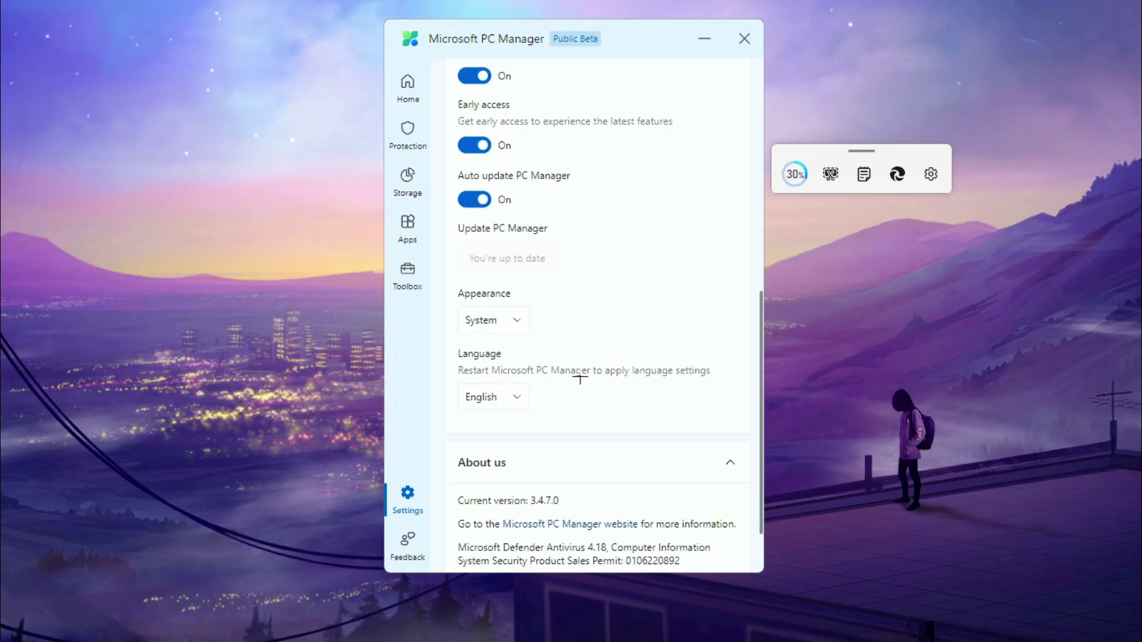
- Set the PC Manager appearance to Dark and look over the remaining settings
left_click(509, 322)
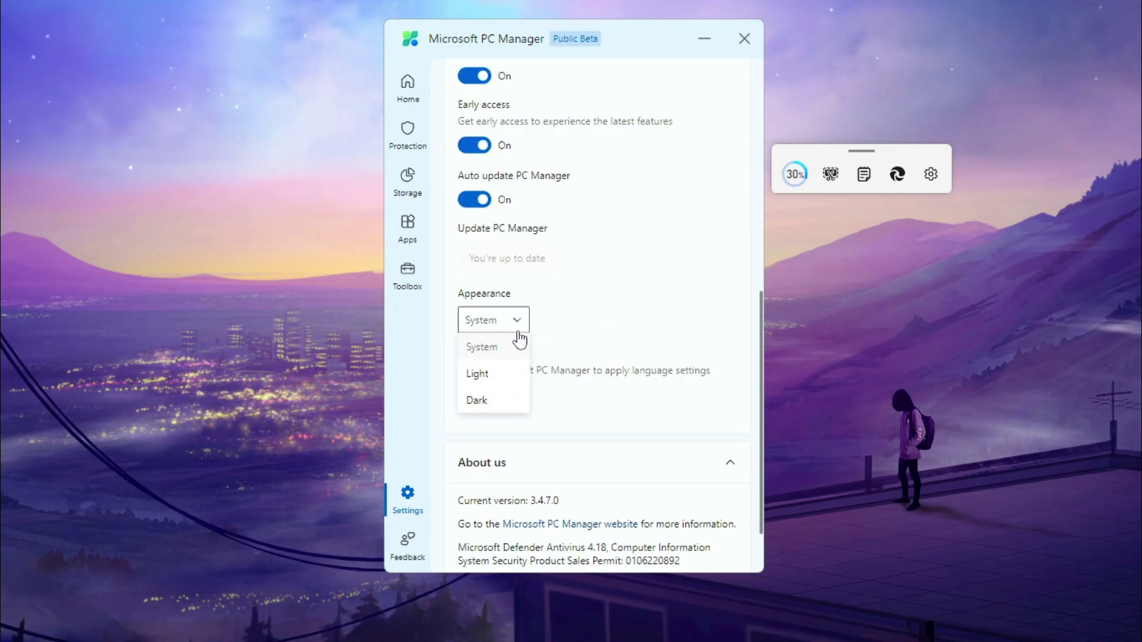
left_click(508, 398)
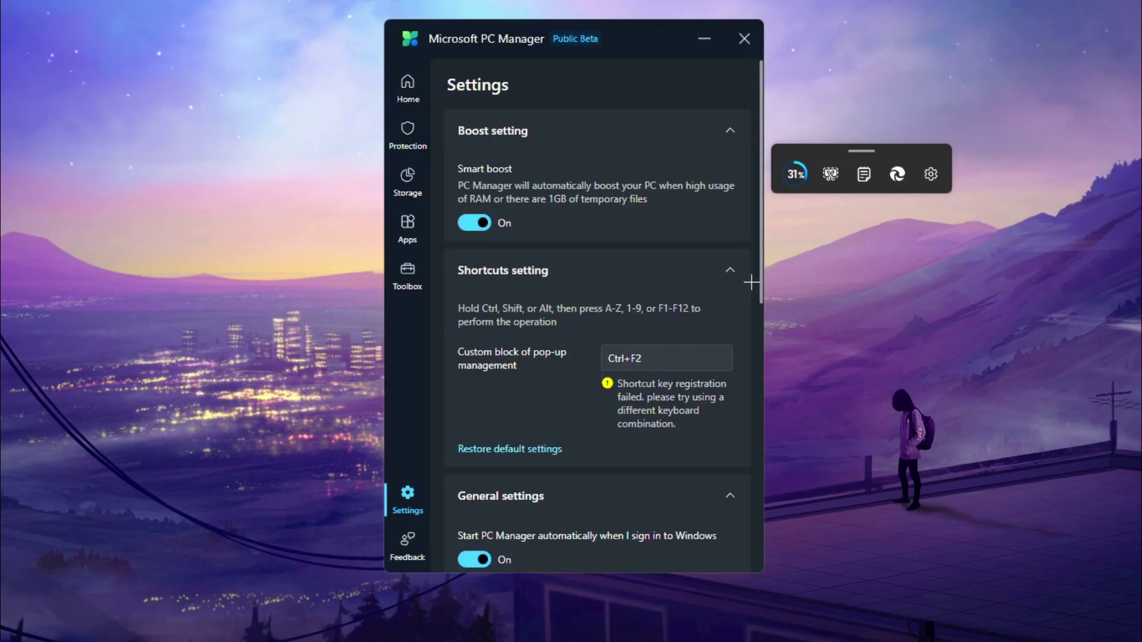
scroll(758, 267, "down", 10)
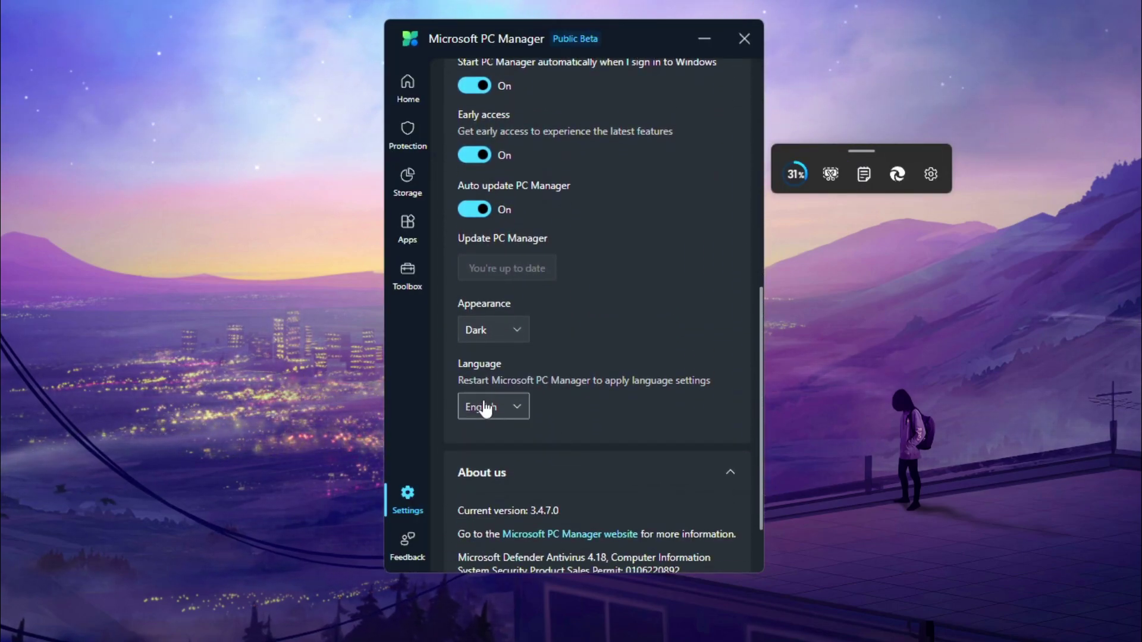
scroll(756, 453, "down", 2)
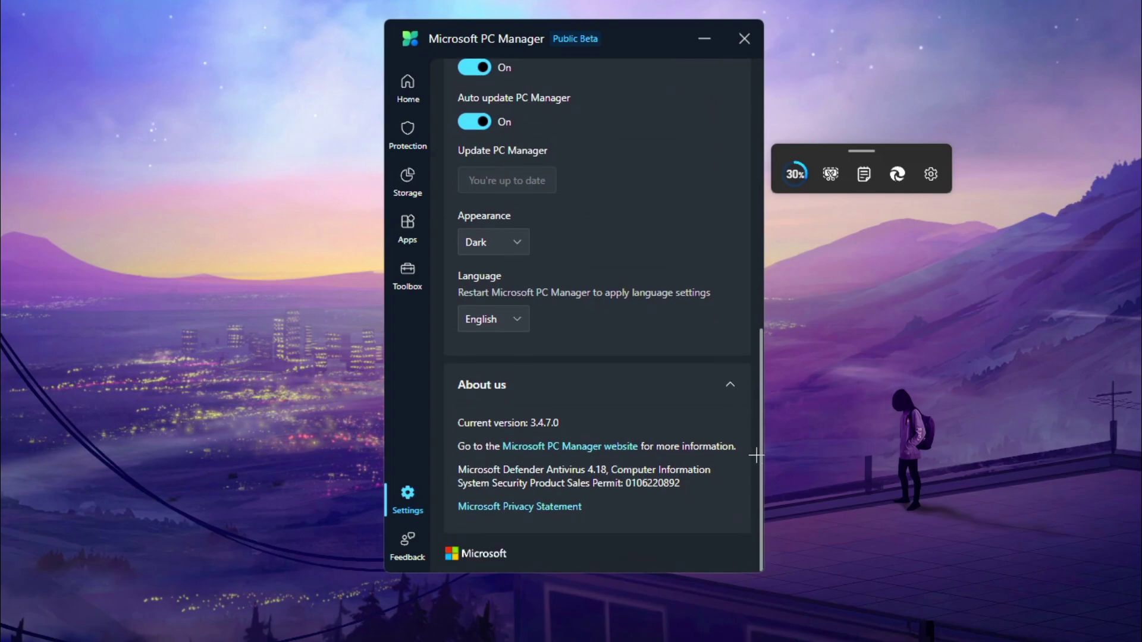
scroll(753, 440, "up", 12)
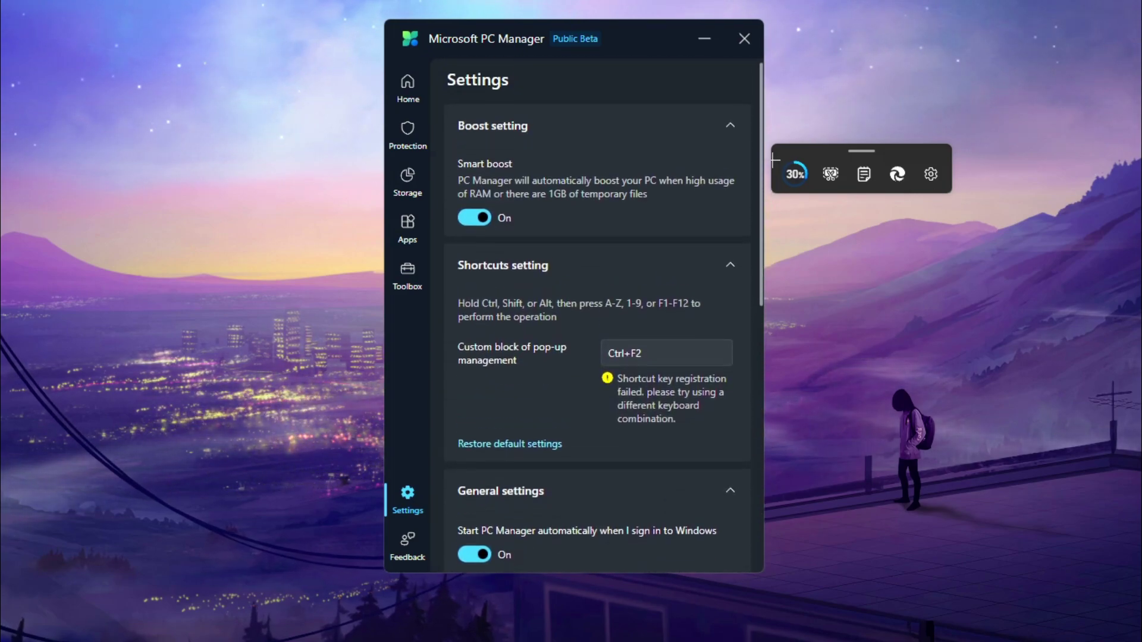
- Close the PC Manager window from its home page and move the floating toolbar to the upper middle of the desktop
left_click(407, 86)
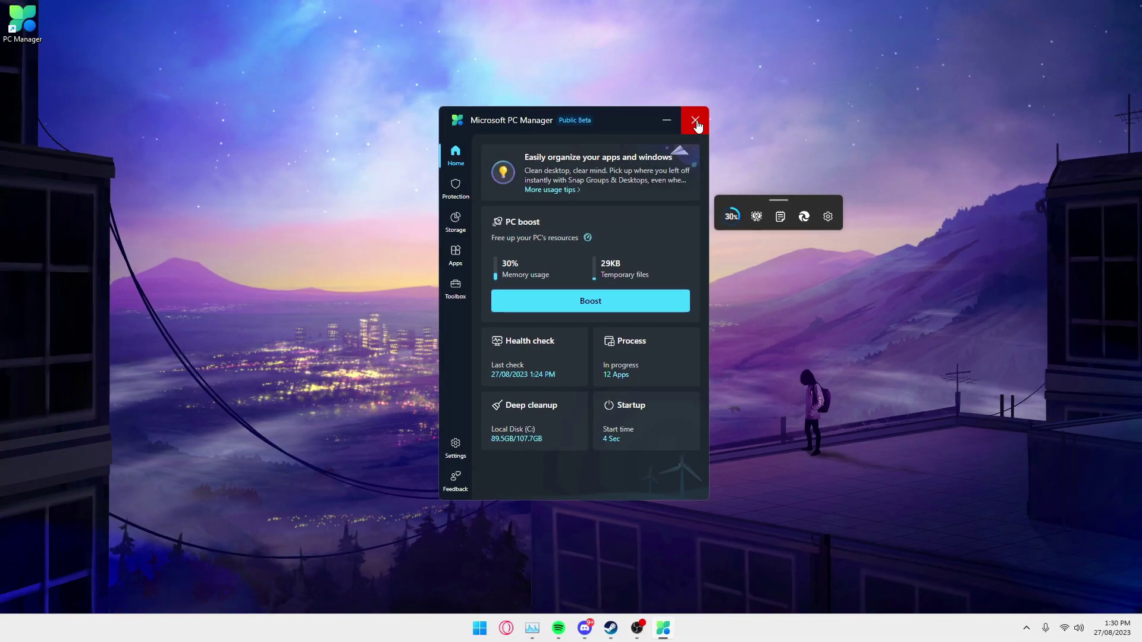
left_click(744, 38)
left_click_drag(781, 201, 573, 52)
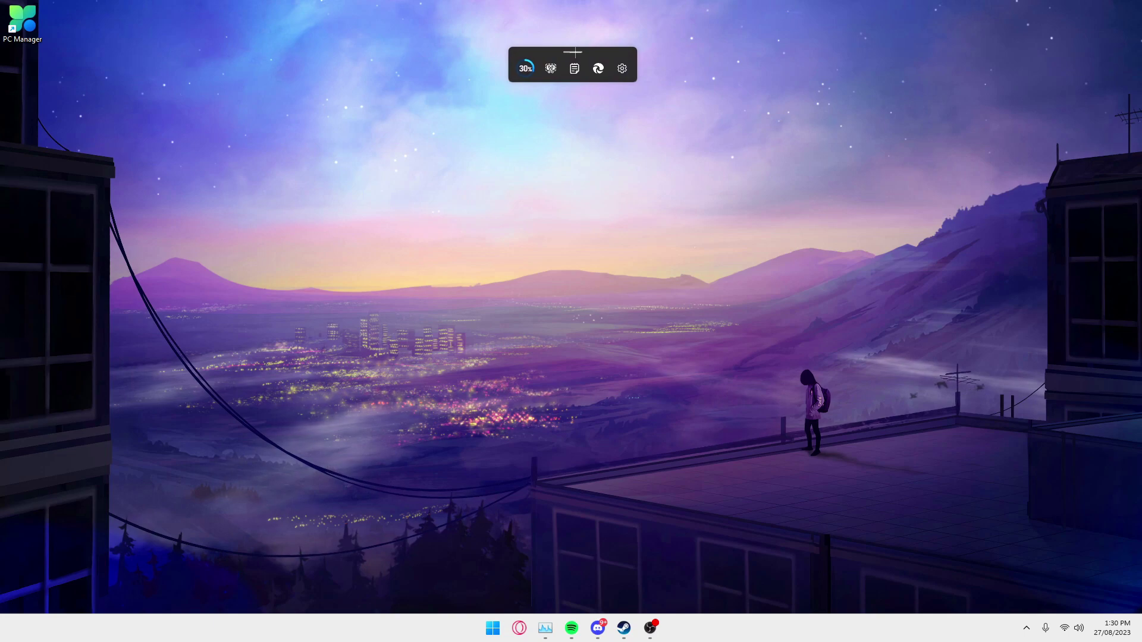